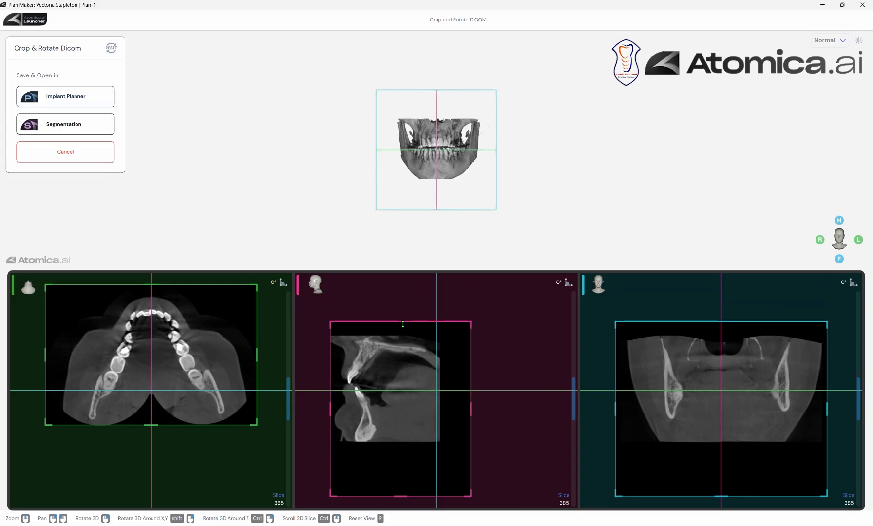
- Crop the volume's height to the scanned jaw region, then save it and open it in Segmentation
{"action": "left_click_drag", "start_coordinate": [398, 497], "coordinate": [407, 444]}
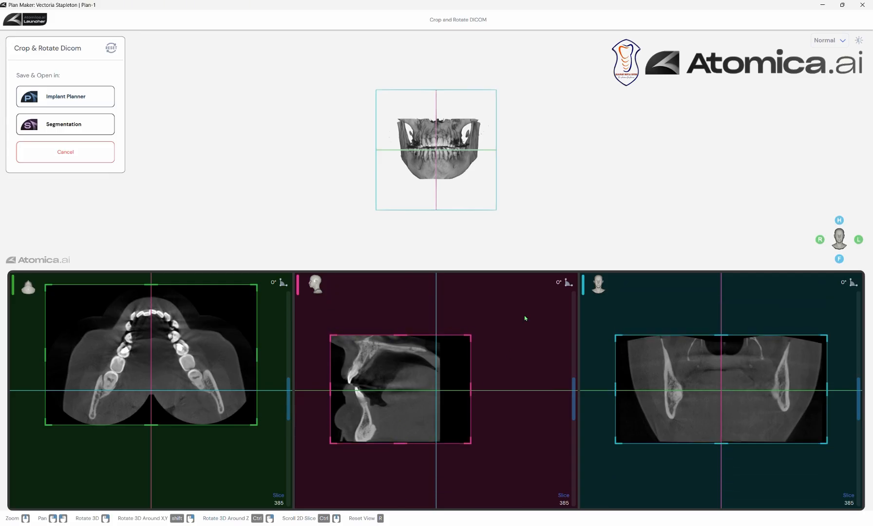
{"action": "left_click", "coordinate": [98, 124]}
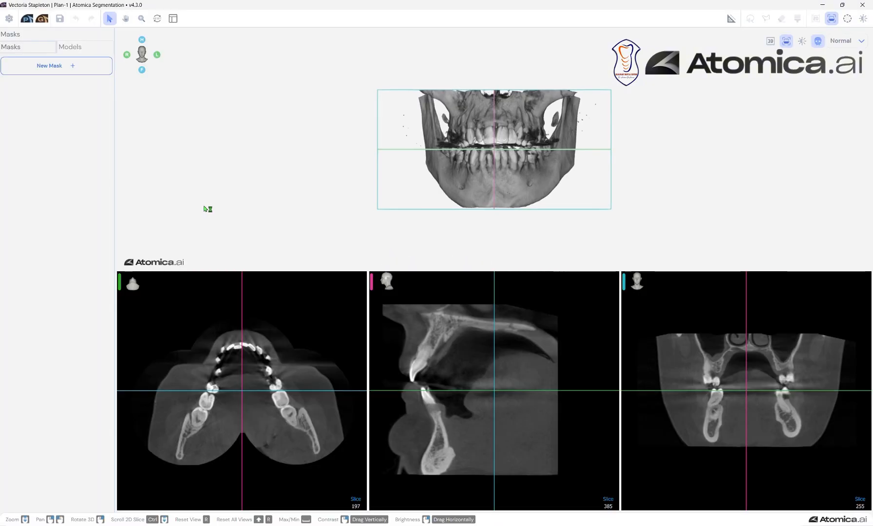
- Create separate automatic segmentation masks for the dentulous maxilla, dentulous mandible, upper teeth and lower teeth
{"action": "left_click", "coordinate": [52, 67]}
{"action": "left_click", "coordinate": [81, 76]}
{"action": "left_click", "coordinate": [11, 90]}
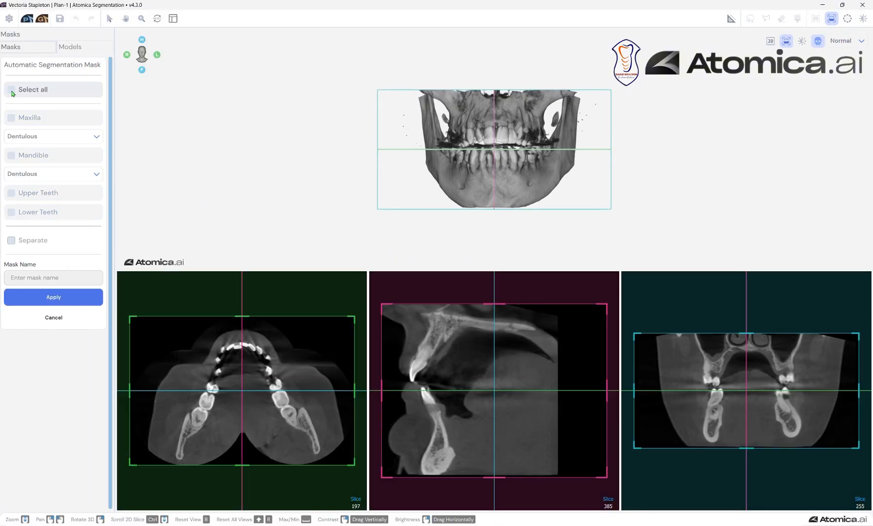
{"action": "left_click", "coordinate": [11, 240]}
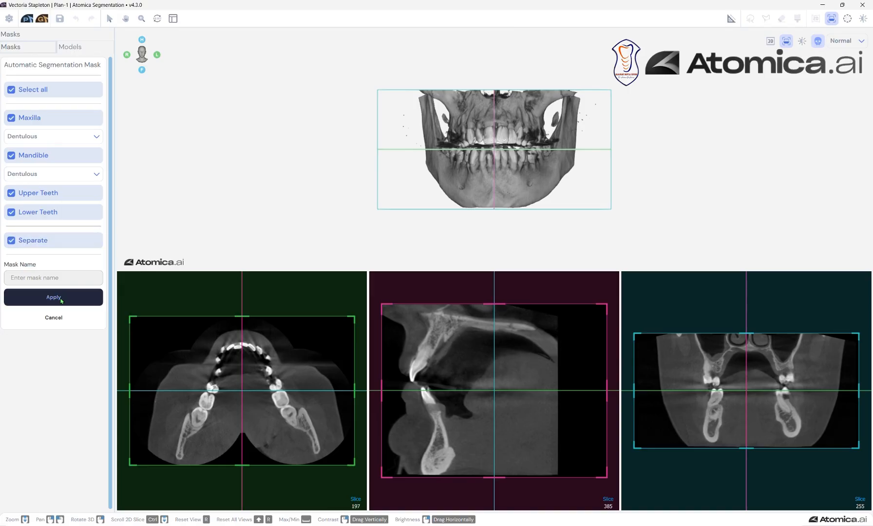
{"action": "left_click", "coordinate": [53, 297]}
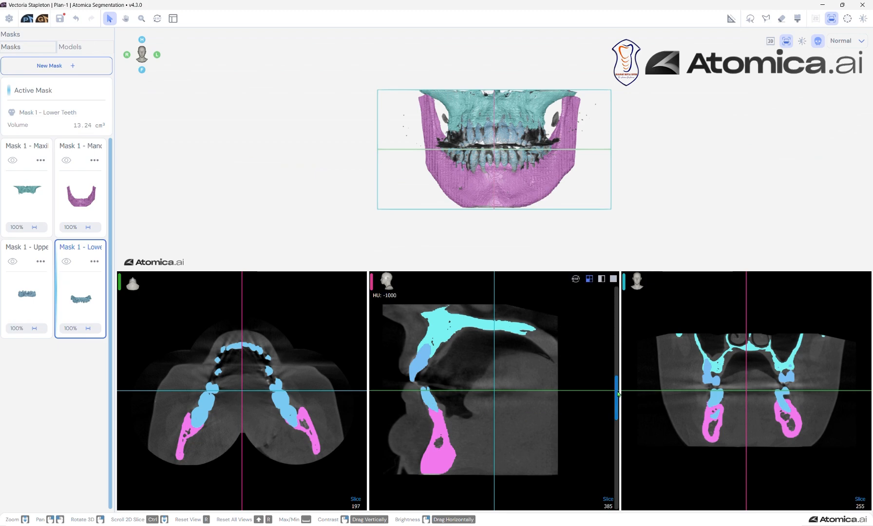
{"action": "mouse_move", "coordinate": [618, 394]}
{"action": "left_mouse_down"}
{"action": "mouse_move", "coordinate": [618, 358]}
{"action": "mouse_move", "coordinate": [621, 384]}
{"action": "left_mouse_up"}
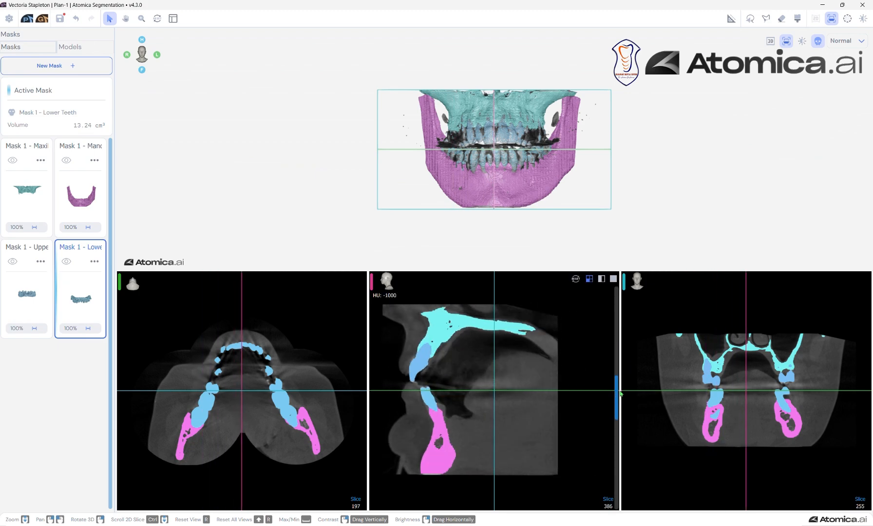
- Generate surface models from the maxilla, mandible, upper teeth and lower teeth masks
{"action": "left_click", "coordinate": [41, 160]}
{"action": "left_click", "coordinate": [70, 199]}
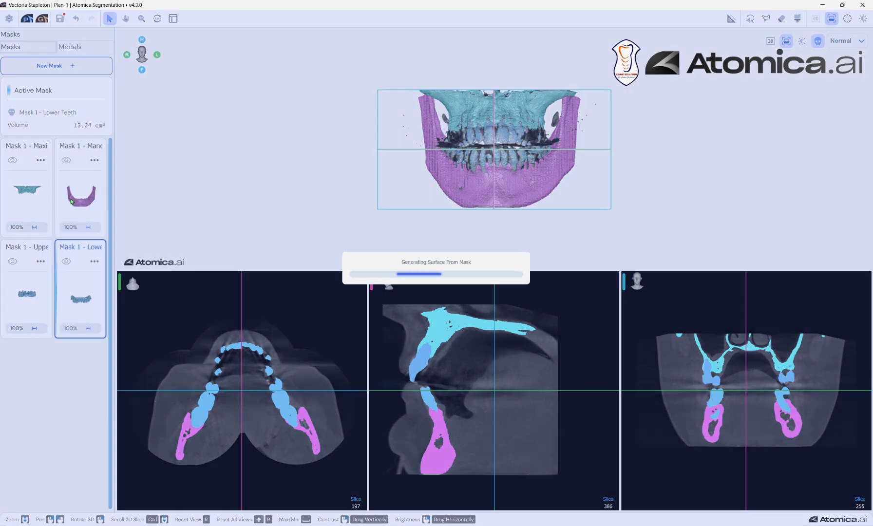
{"action": "left_click", "coordinate": [94, 160]}
{"action": "left_click", "coordinate": [123, 201]}
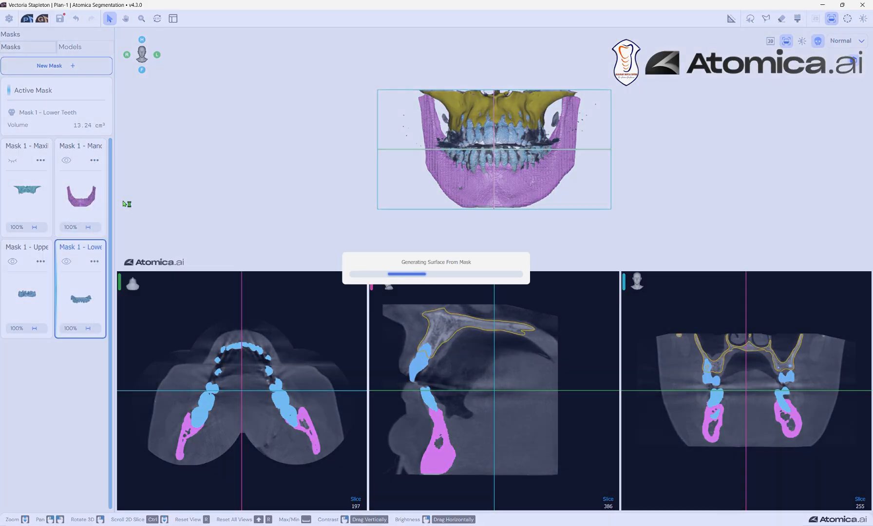
{"action": "left_click", "coordinate": [40, 261]}
{"action": "left_click", "coordinate": [74, 302]}
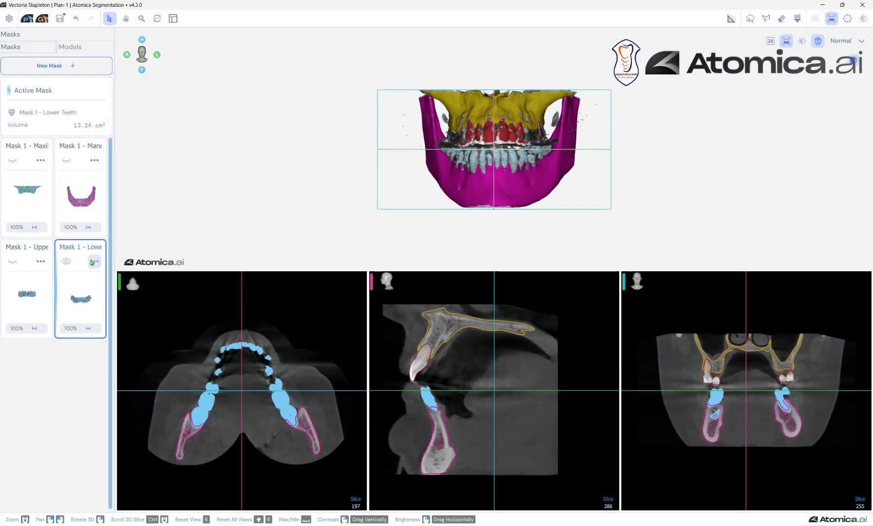
{"action": "left_click", "coordinate": [94, 262]}
{"action": "left_click", "coordinate": [161, 295]}
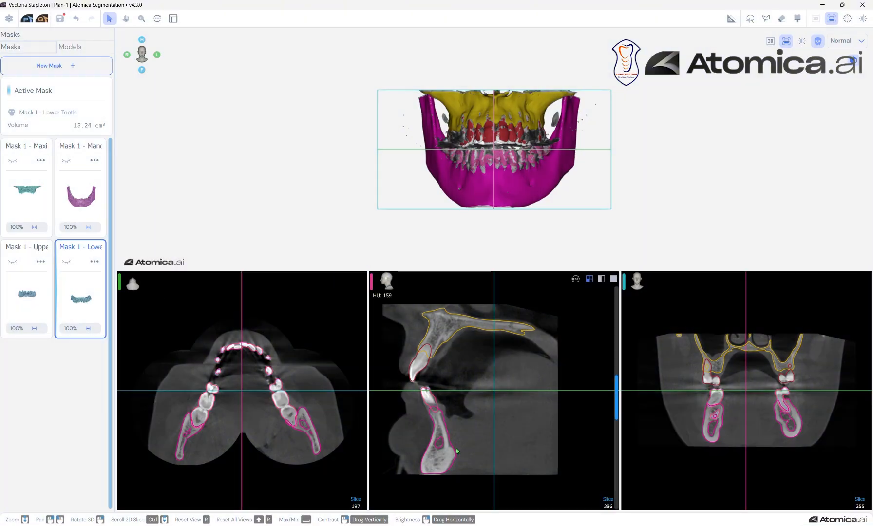
- Check the segmentation at the lower front teeth, save the plan and open it in the Implant Planner
{"action": "left_click", "coordinate": [426, 392]}
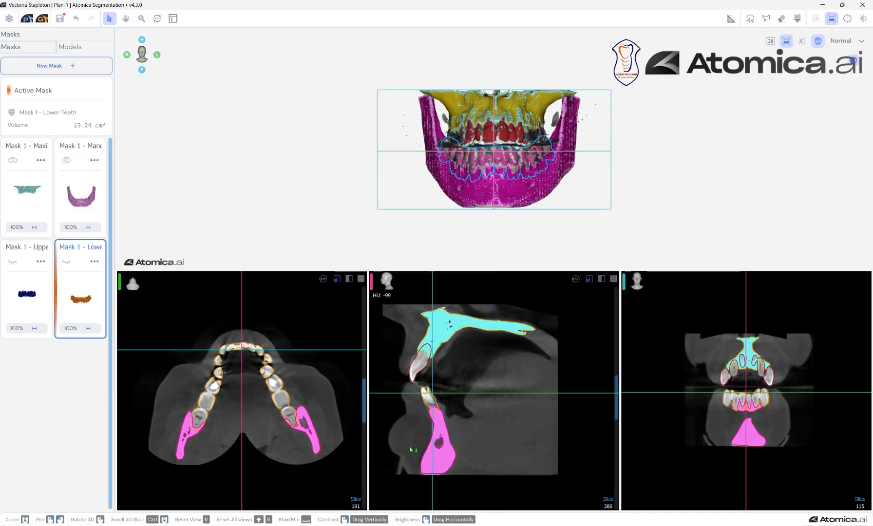
{"action": "scroll", "coordinate": [423, 448], "scroll_direction": "up", "scroll_amount": 1}
{"action": "mouse_move", "coordinate": [612, 390]}
{"action": "left_mouse_down"}
{"action": "mouse_move", "coordinate": [614, 403]}
{"action": "mouse_move", "coordinate": [610, 385]}
{"action": "left_mouse_up"}
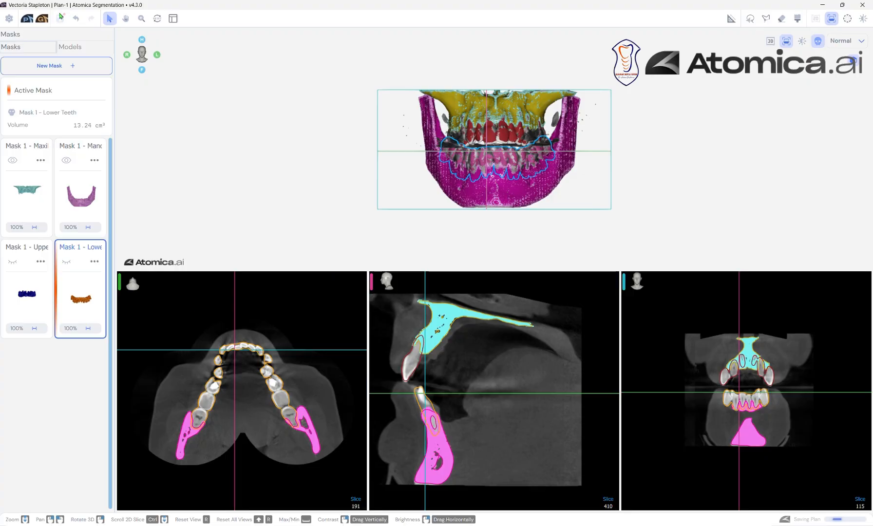
{"action": "left_click", "coordinate": [28, 22]}
{"action": "left_click", "coordinate": [493, 285]}
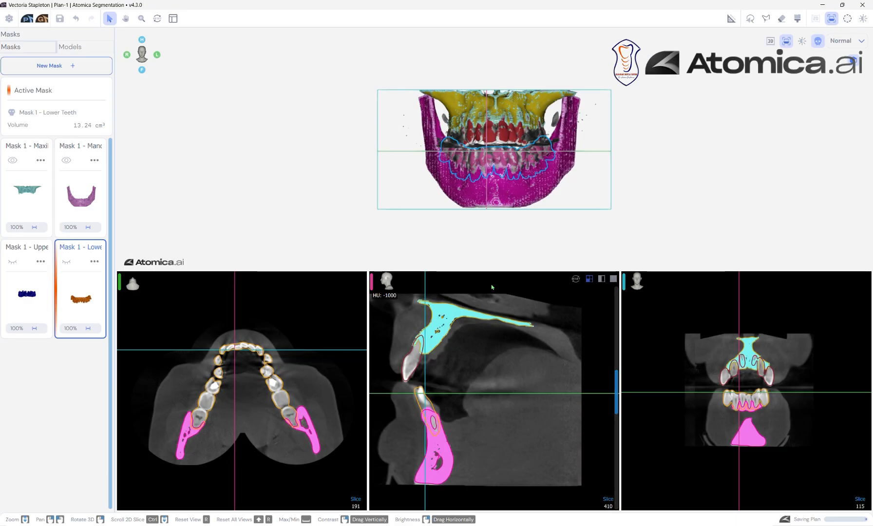
{"action": "left_click", "coordinate": [29, 19]}
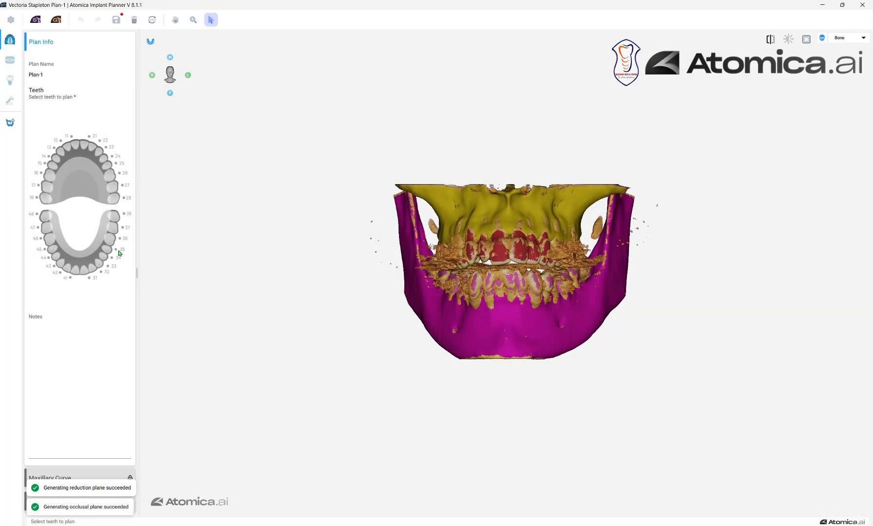
- Select teeth 48 and 38 for the plan and open the mandibular curve stage
{"action": "left_click", "coordinate": [46, 216]}
{"action": "left_click", "coordinate": [113, 216]}
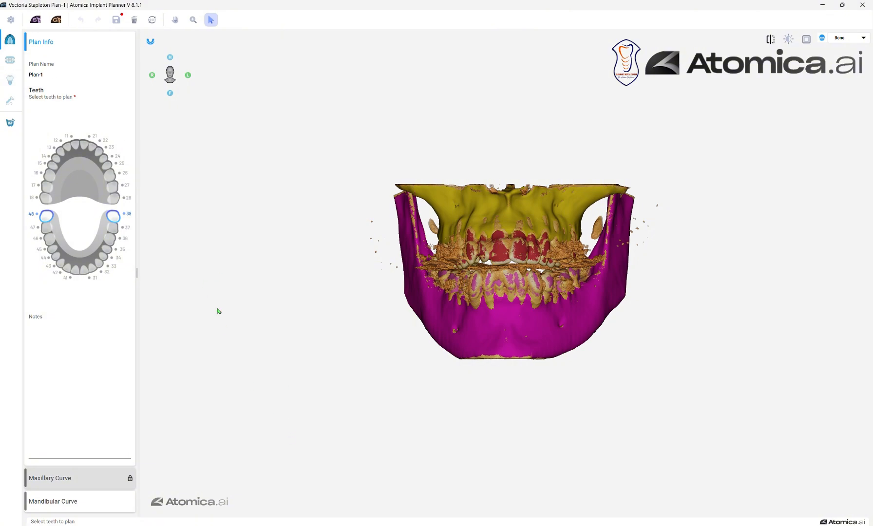
{"action": "left_click", "coordinate": [69, 499]}
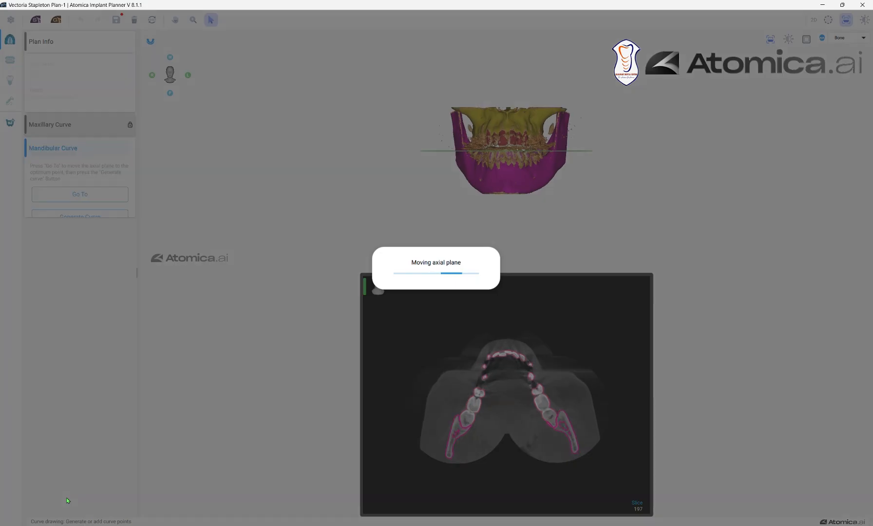
- Generate the mandibular curve and adjust its posterior points so both ends follow the mandible behind the molars
{"action": "left_click_drag", "start_coordinate": [245, 429], "coordinate": [222, 465]}
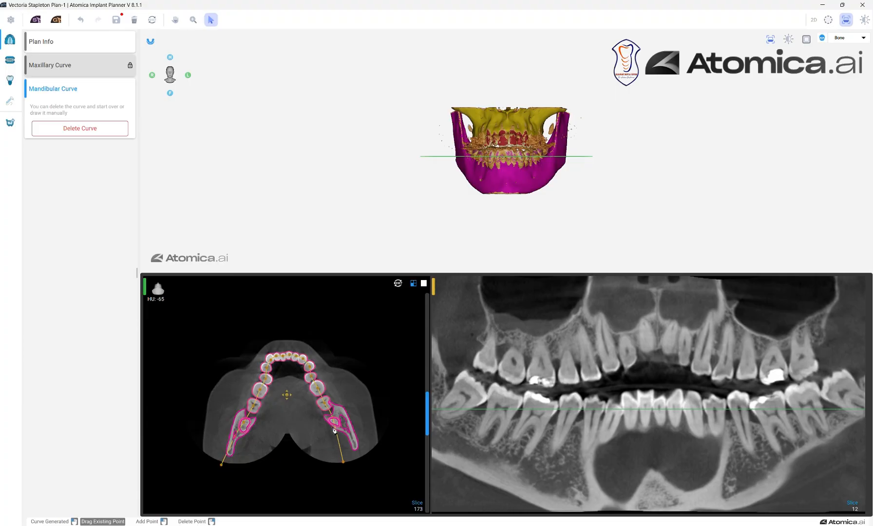
{"action": "left_click_drag", "start_coordinate": [344, 462], "coordinate": [359, 463]}
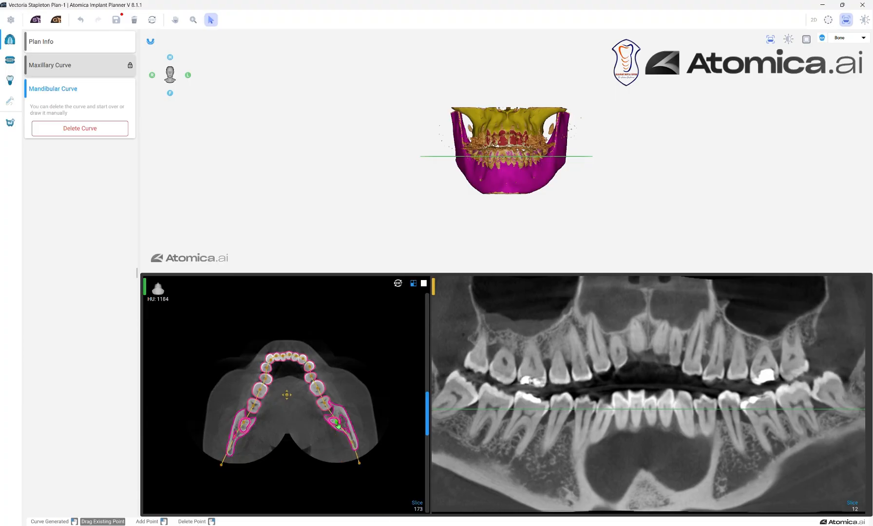
{"action": "left_click_drag", "start_coordinate": [339, 426], "coordinate": [348, 433]}
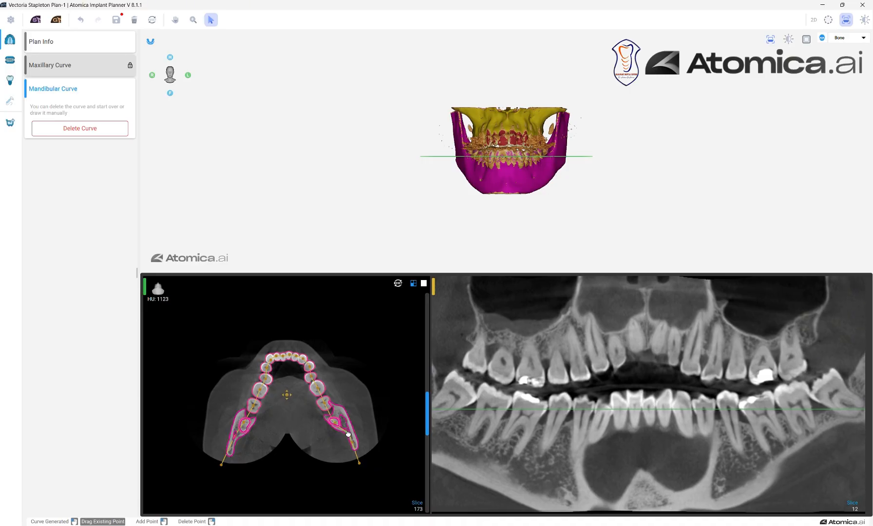
- Go to the implant planning stage and hide the bone volume rendering so only the segmented surface models show in 3D
{"action": "left_click", "coordinate": [10, 82]}
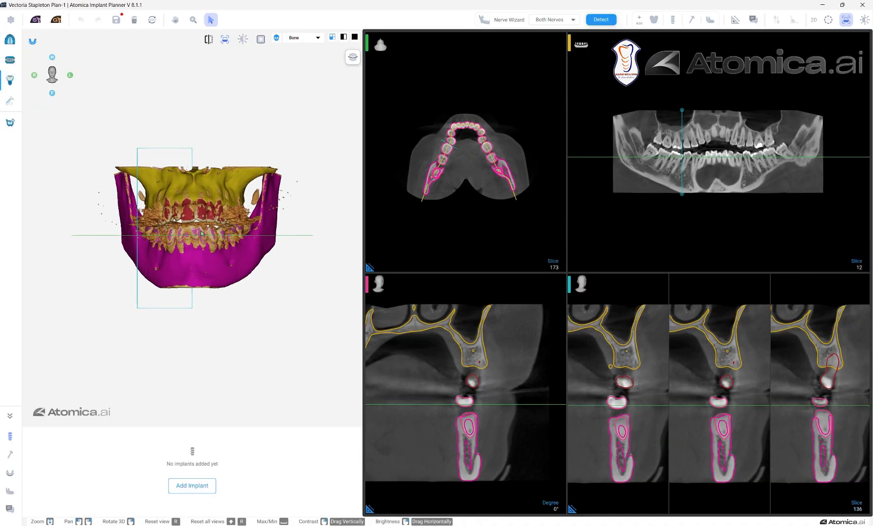
{"action": "scroll", "coordinate": [202, 233], "scroll_direction": "up", "scroll_amount": 3}
{"action": "left_click", "coordinate": [276, 39]}
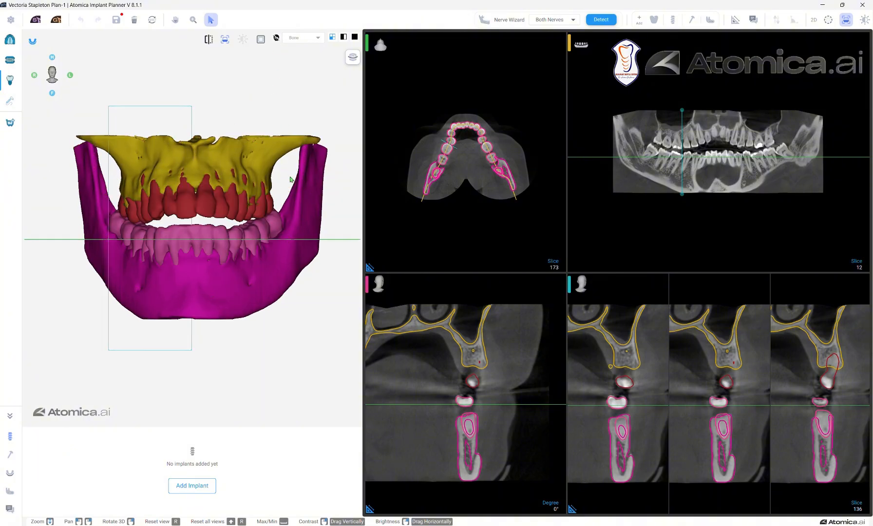
{"action": "left_click_drag", "start_coordinate": [290, 177], "coordinate": [197, 197]}
{"action": "right_click_drag", "start_coordinate": [197, 196], "coordinate": [144, 199]}
{"action": "scroll", "coordinate": [546, 186], "scroll_direction": "up", "scroll_amount": 3}
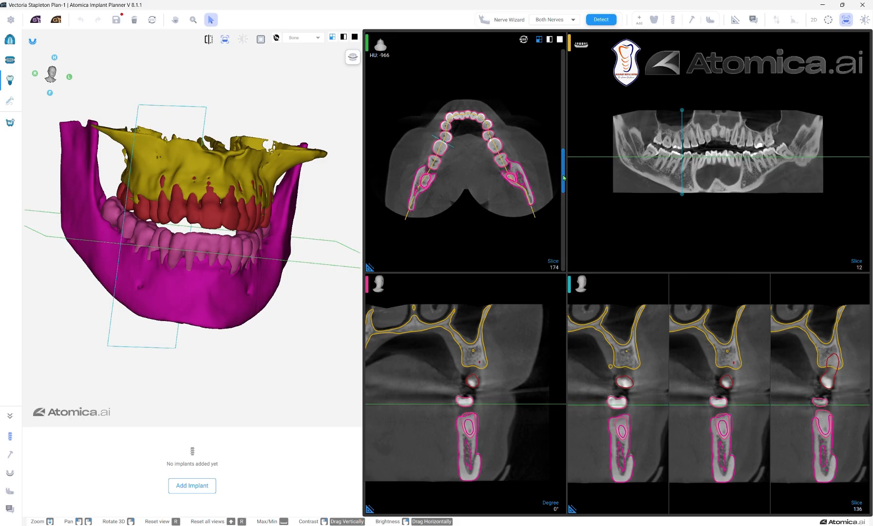
- Review the lower jaw in the axial and cross-sectional slices and run automatic detection for both nerves
{"action": "mouse_move", "coordinate": [563, 177]}
{"action": "left_mouse_down"}
{"action": "mouse_move", "coordinate": [568, 153]}
{"action": "mouse_move", "coordinate": [555, 127]}
{"action": "mouse_move", "coordinate": [557, 174]}
{"action": "left_mouse_up"}
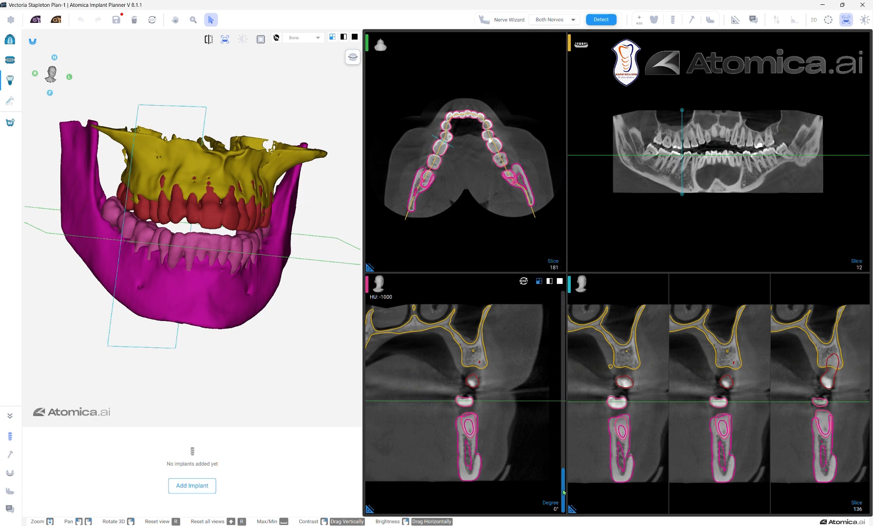
{"action": "mouse_move", "coordinate": [563, 493]}
{"action": "left_mouse_down"}
{"action": "mouse_move", "coordinate": [567, 434]}
{"action": "mouse_move", "coordinate": [556, 502]}
{"action": "left_mouse_up"}
{"action": "left_click_drag", "start_coordinate": [865, 405], "coordinate": [867, 417]}
{"action": "scroll", "coordinate": [866, 417], "scroll_direction": "up", "scroll_amount": 4}
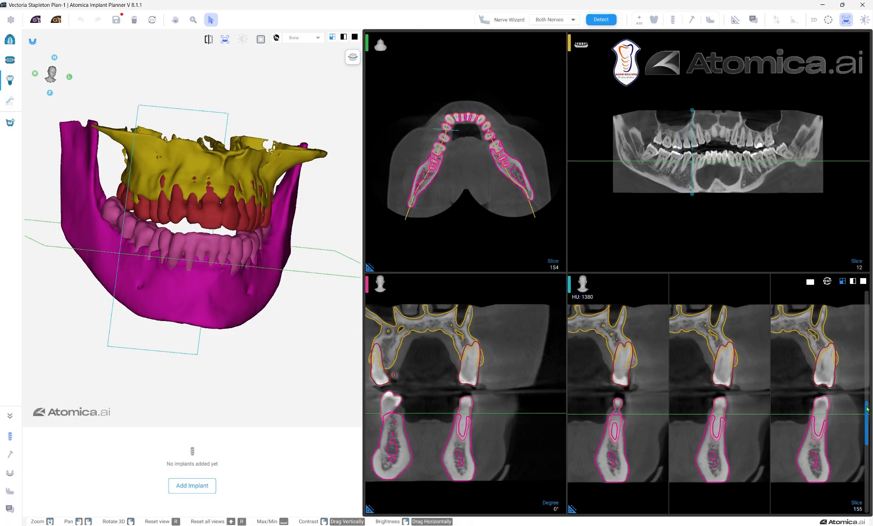
{"action": "mouse_move", "coordinate": [867, 417]}
{"action": "left_mouse_down"}
{"action": "mouse_move", "coordinate": [867, 454]}
{"action": "mouse_move", "coordinate": [867, 442]}
{"action": "left_mouse_up"}
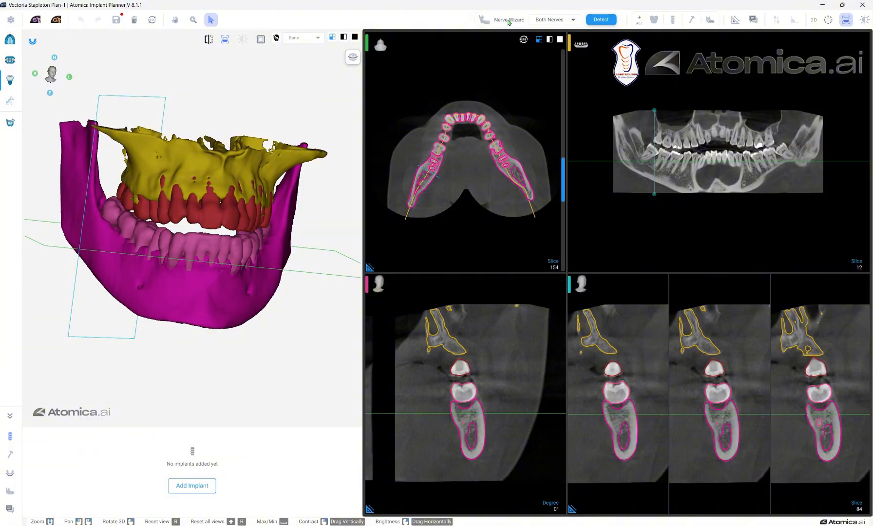
{"action": "left_click", "coordinate": [591, 20]}
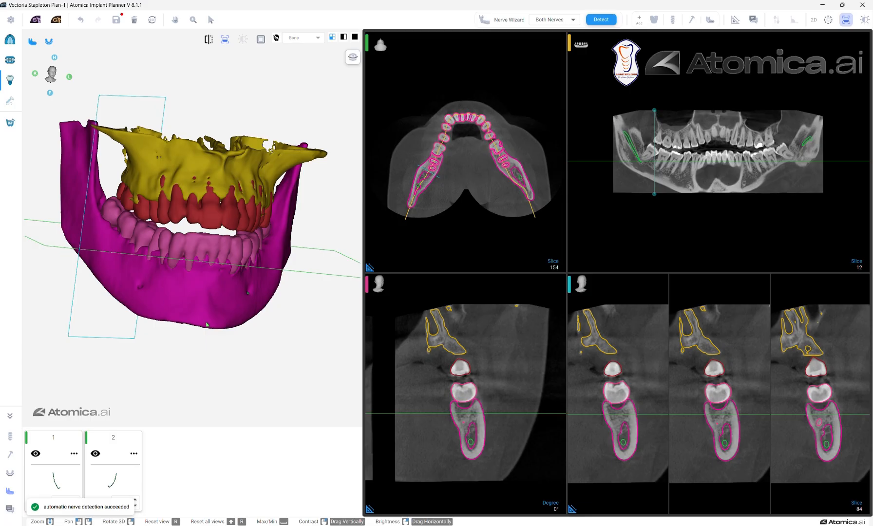
- Hide the maxilla, mandible and upper teeth models, leaving only the lower teeth with the nerves in the 3D view
{"action": "right_click_drag", "start_coordinate": [207, 325], "coordinate": [232, 322]}
{"action": "left_click", "coordinate": [48, 41]}
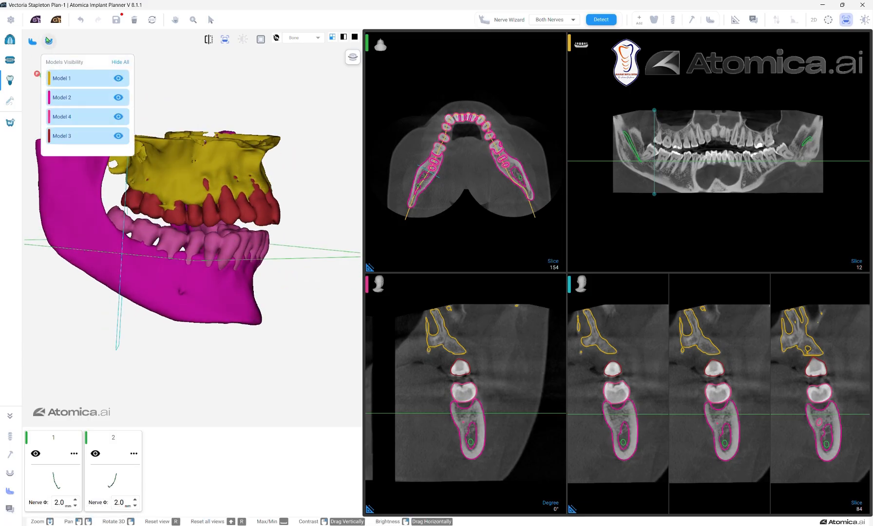
{"action": "left_click", "coordinate": [119, 79]}
{"action": "left_click", "coordinate": [118, 98]}
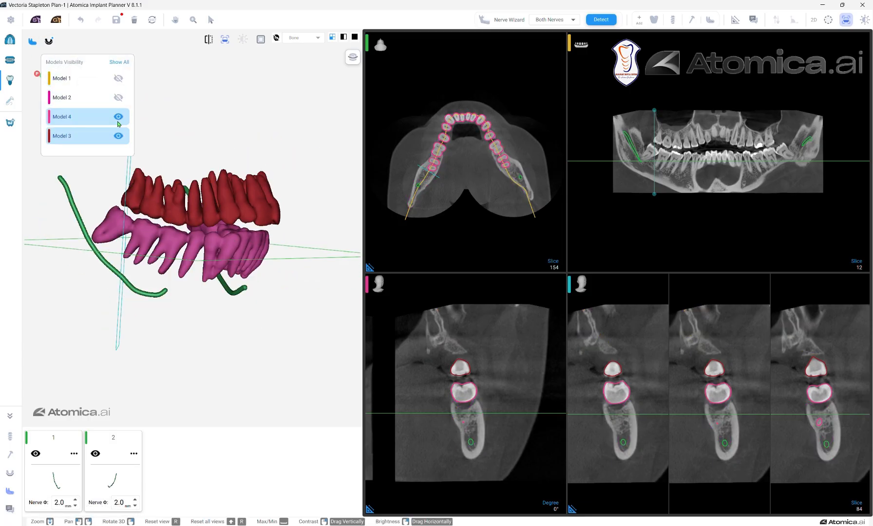
{"action": "left_click", "coordinate": [118, 118]}
{"action": "left_click", "coordinate": [118, 136]}
{"action": "left_click", "coordinate": [118, 136]}
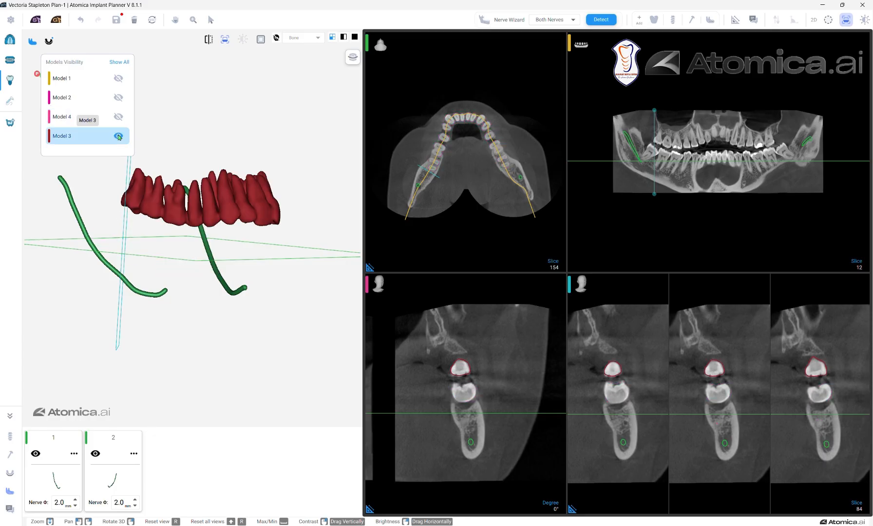
{"action": "left_click", "coordinate": [119, 136]}
{"action": "left_click", "coordinate": [118, 118]}
{"action": "left_click_drag", "start_coordinate": [211, 241], "coordinate": [47, 297]}
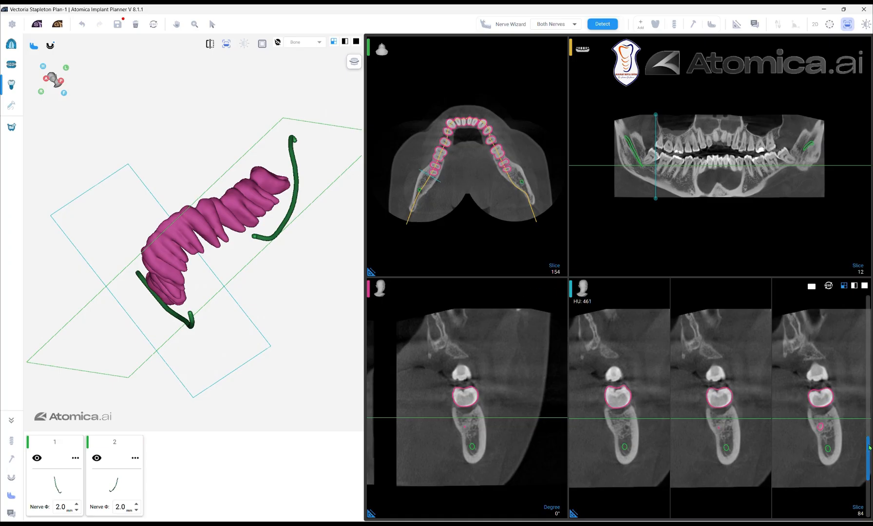
- Measure the distance between the lower third molar's root outline and the nerve canal on cross-sectional slice 58
{"action": "scroll", "coordinate": [866, 447], "scroll_direction": "down", "scroll_amount": 2}
{"action": "left_click_drag", "start_coordinate": [867, 447], "coordinate": [866, 459]}
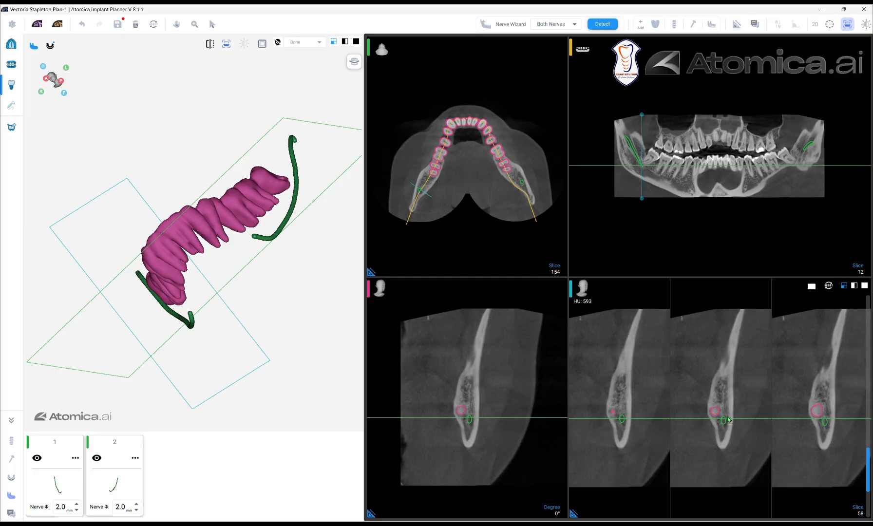
{"action": "scroll", "coordinate": [728, 419], "scroll_direction": "up", "scroll_amount": 3}
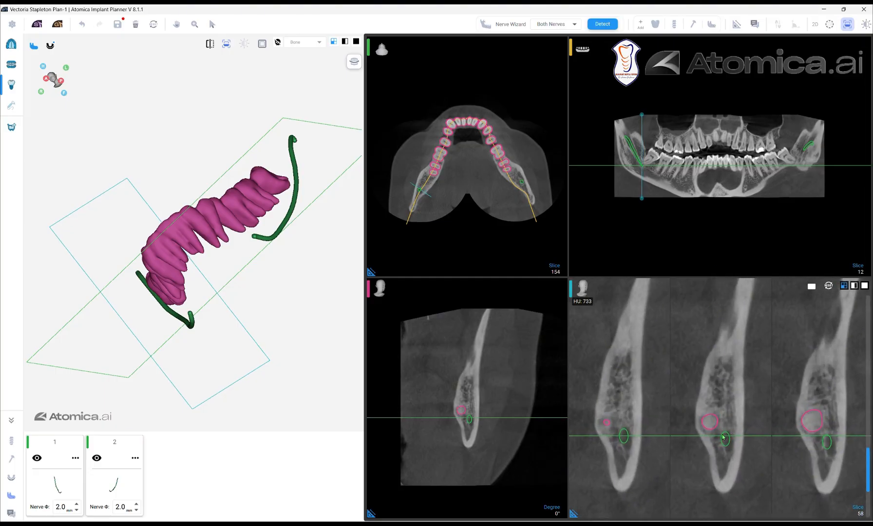
{"action": "left_click", "coordinate": [737, 23]}
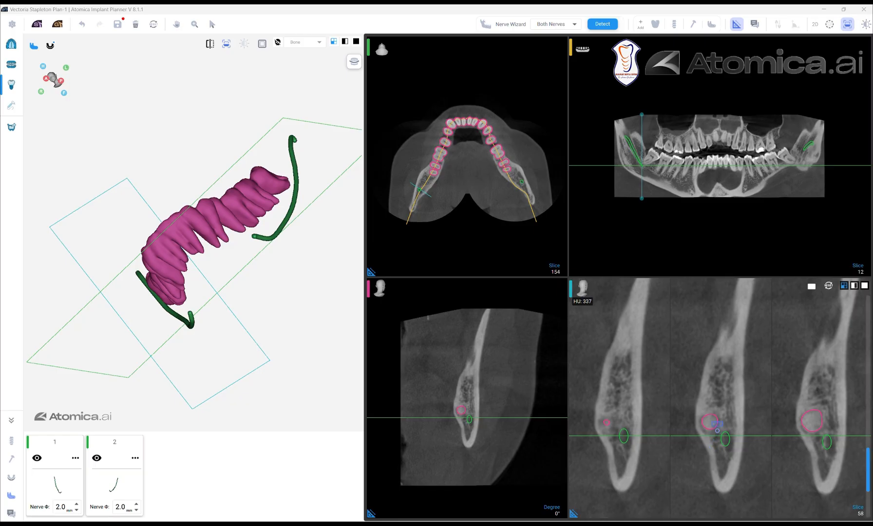
{"action": "left_click_drag", "start_coordinate": [717, 428], "coordinate": [720, 432]}
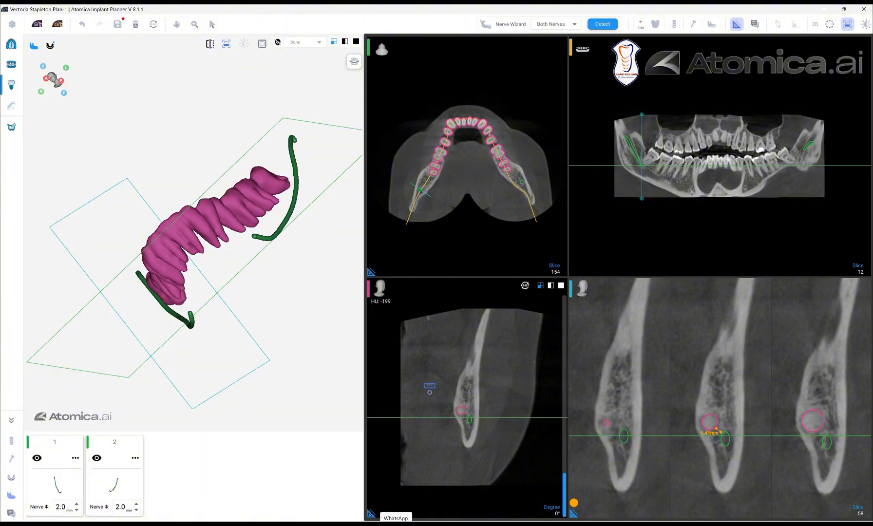
{"action": "scroll", "coordinate": [550, 181], "scroll_direction": "up", "scroll_amount": 2}
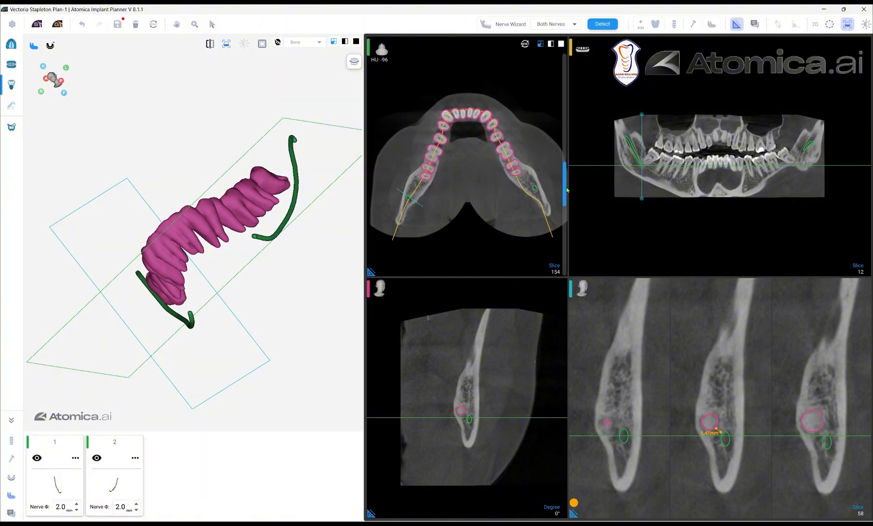
- Measure the distance between the lower left third molar's root outline and the nerve canal on axial slice 167
{"action": "mouse_move", "coordinate": [567, 190]}
{"action": "left_mouse_down"}
{"action": "mouse_move", "coordinate": [567, 201]}
{"action": "mouse_move", "coordinate": [569, 182]}
{"action": "left_mouse_up"}
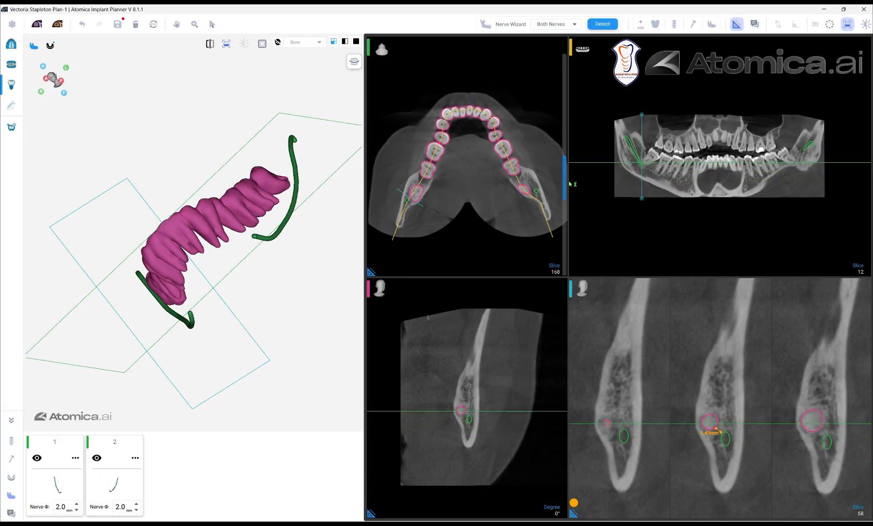
{"action": "left_click", "coordinate": [562, 45]}
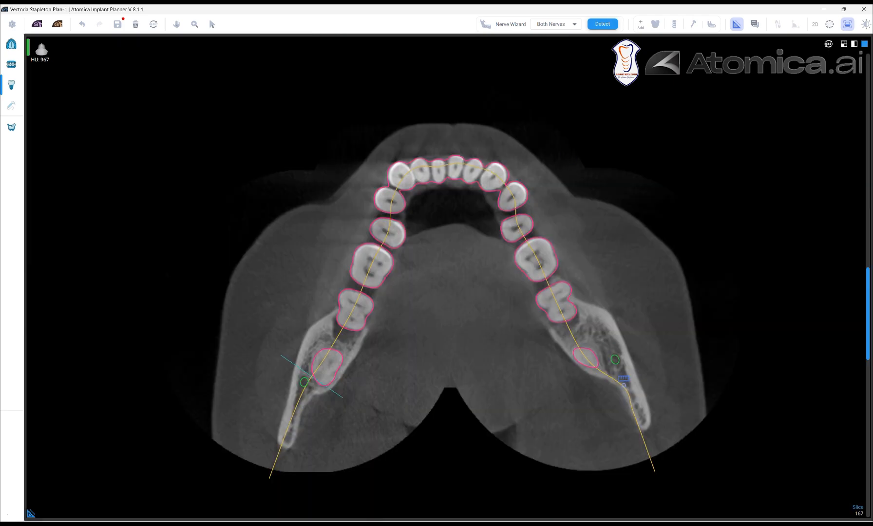
{"action": "left_click", "coordinate": [602, 360]}
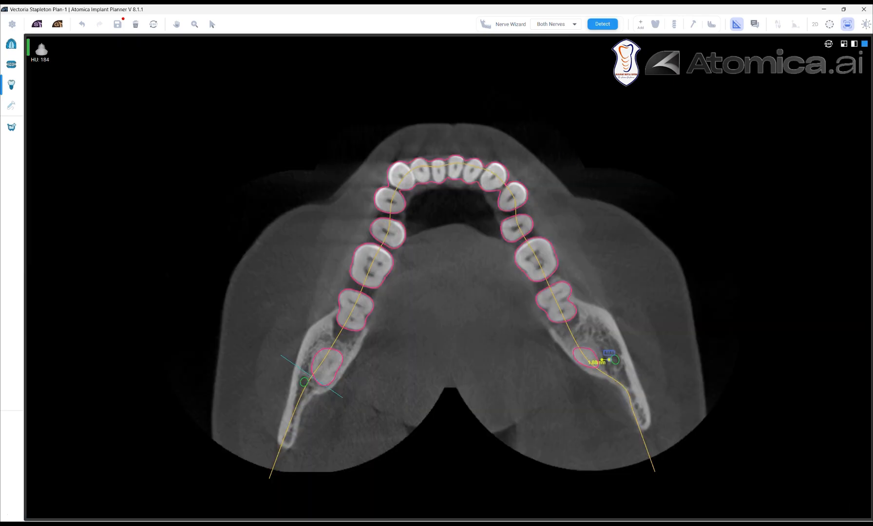
{"action": "left_click", "coordinate": [610, 359]}
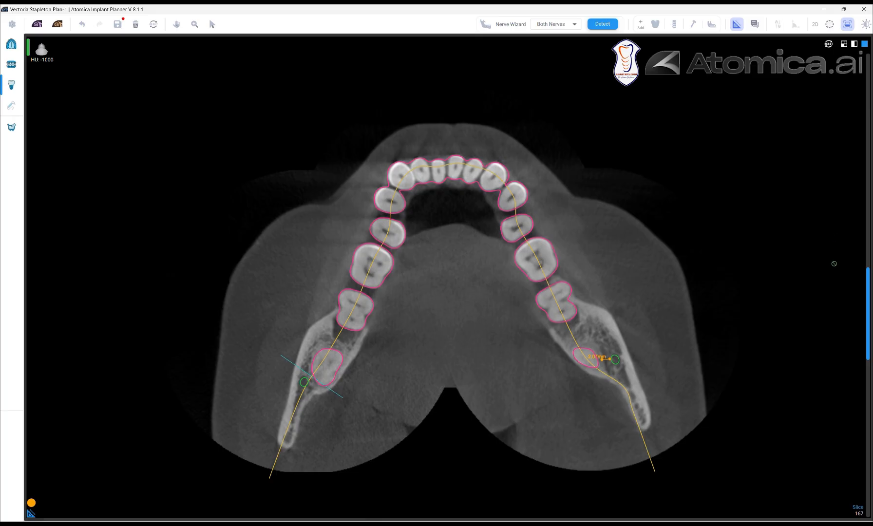
{"action": "left_click", "coordinate": [845, 45]}
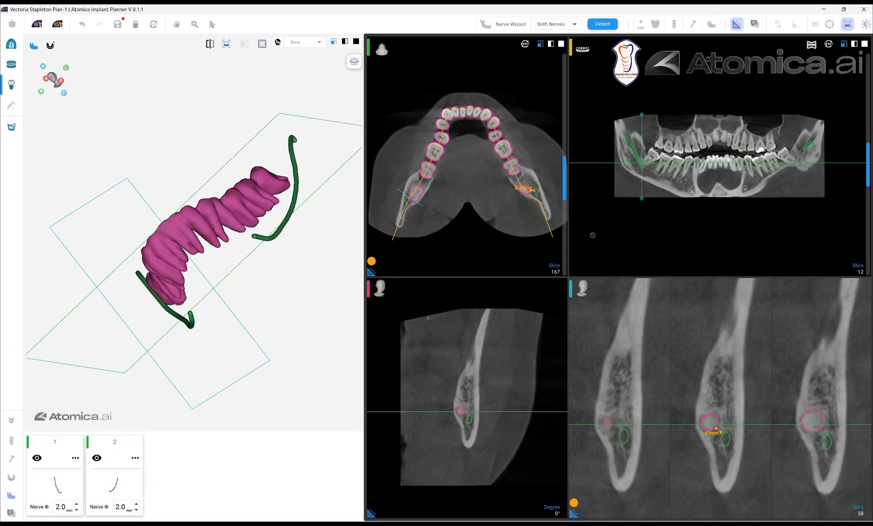
- Place a Generic 6 × 9 implant with automatic abutment at the lower right third molar in the panoramic view
{"action": "left_click_drag", "start_coordinate": [322, 198], "coordinate": [298, 209]}
{"action": "left_click", "coordinate": [675, 24]}
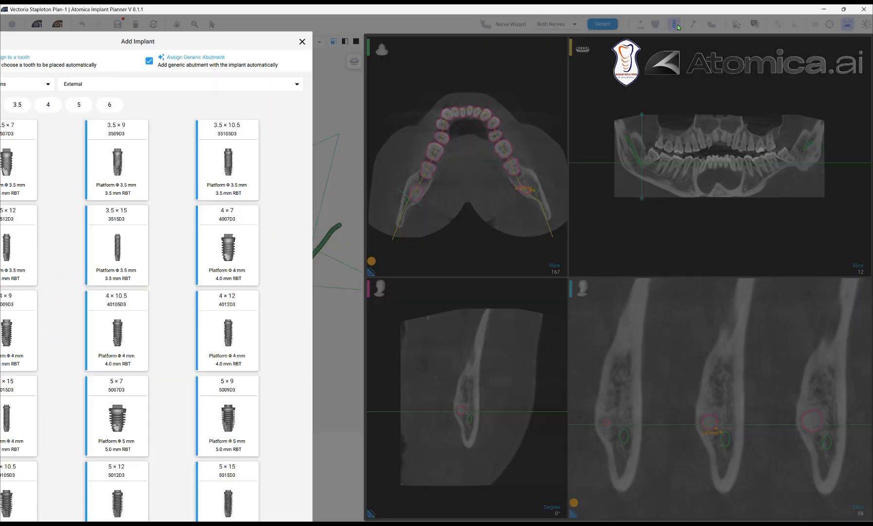
{"action": "left_click", "coordinate": [108, 84]}
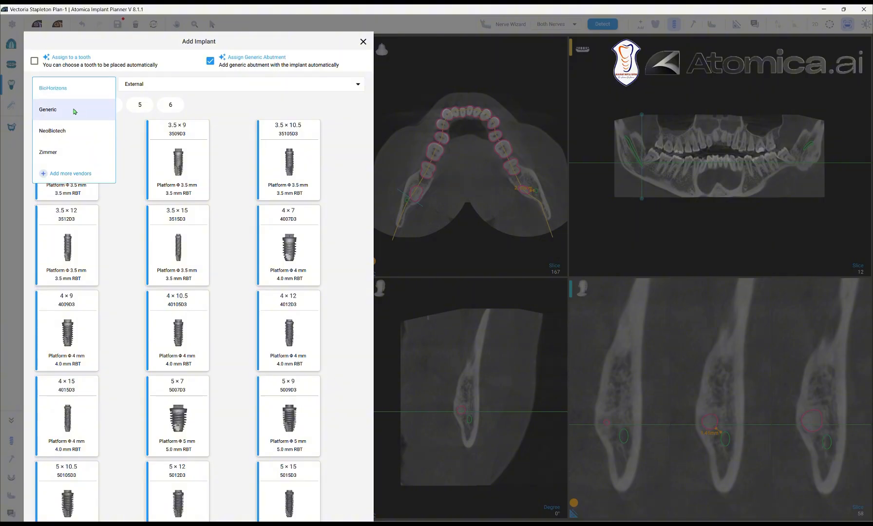
{"action": "left_click", "coordinate": [75, 110]}
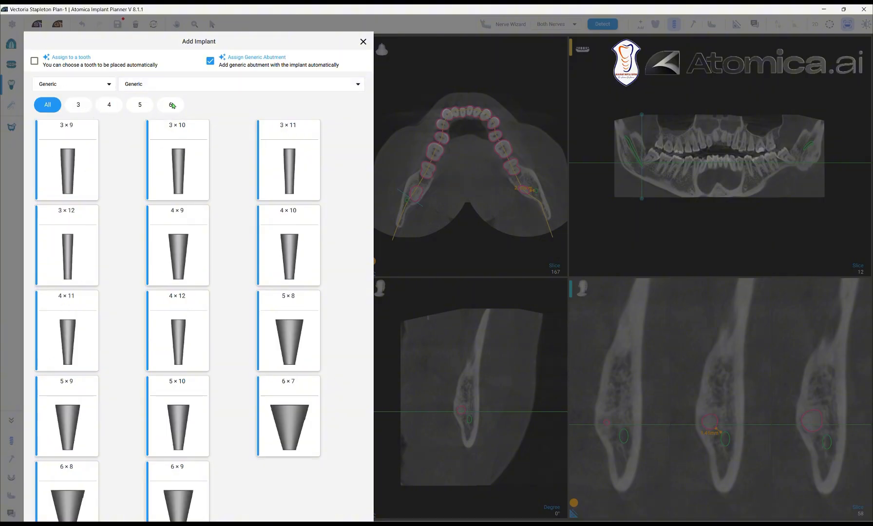
{"action": "left_click", "coordinate": [173, 105]}
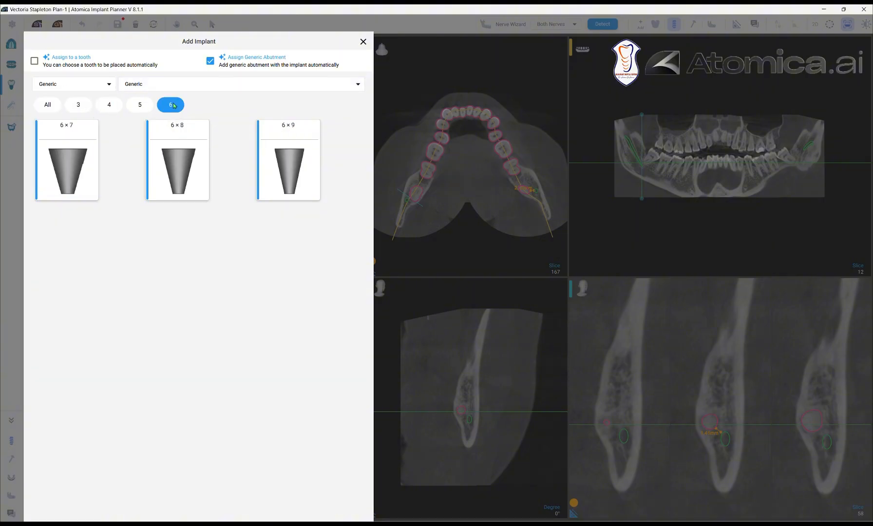
{"action": "left_click", "coordinate": [284, 169]}
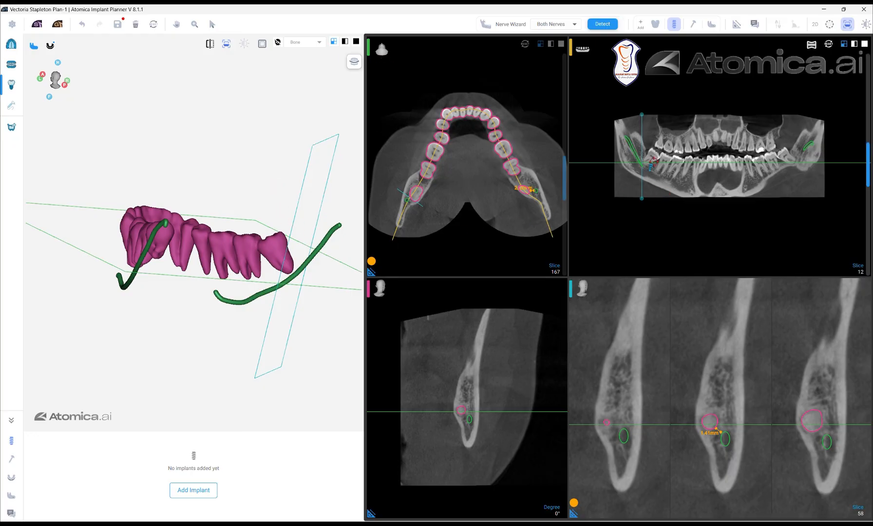
{"action": "left_click", "coordinate": [653, 154]}
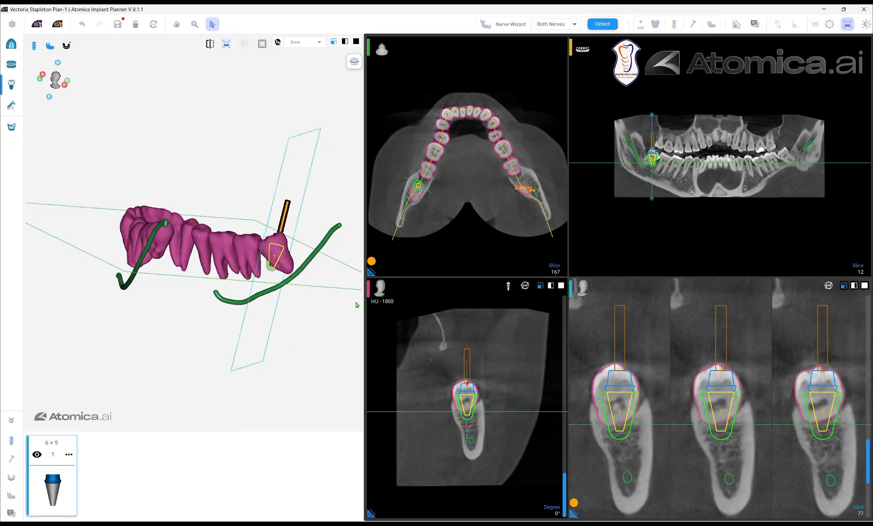
- Align the implant with the lower right third molar's long axis, set its length to 12 mm, and check it in the slices
{"action": "left_click_drag", "start_coordinate": [355, 304], "coordinate": [265, 281]}
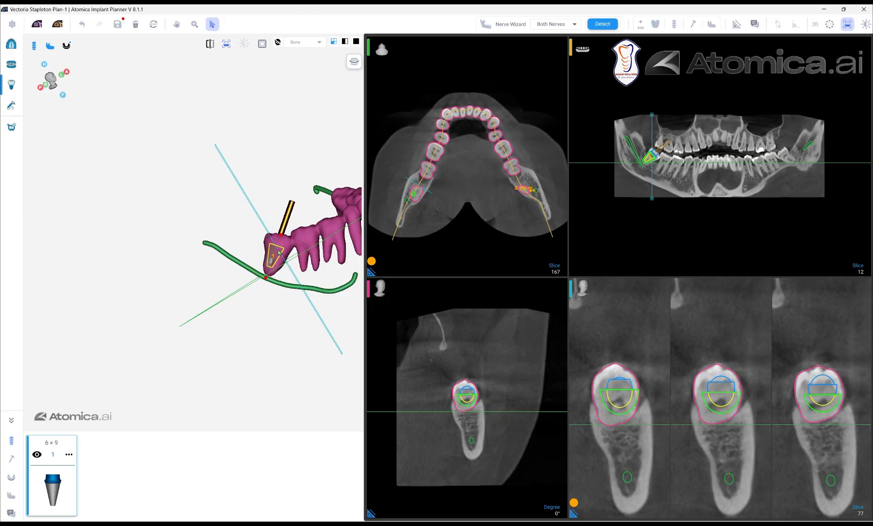
{"action": "left_click", "coordinate": [66, 456]}
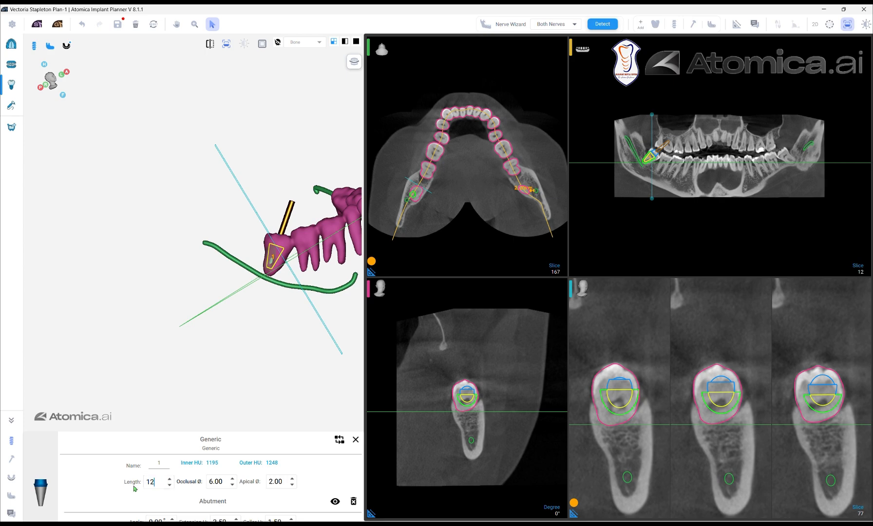
{"action": "left_click", "coordinate": [356, 440]}
{"action": "mouse_move", "coordinate": [311, 319]}
{"action": "left_mouse_down"}
{"action": "mouse_move", "coordinate": [271, 304]}
{"action": "mouse_move", "coordinate": [264, 286]}
{"action": "mouse_move", "coordinate": [314, 319]}
{"action": "mouse_move", "coordinate": [306, 312]}
{"action": "left_mouse_up"}
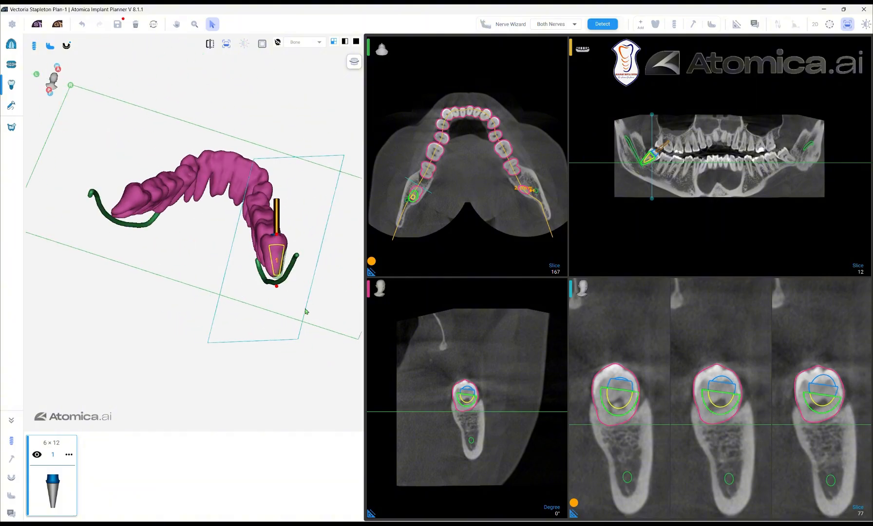
{"action": "scroll", "coordinate": [844, 179], "scroll_direction": "up", "scroll_amount": 2}
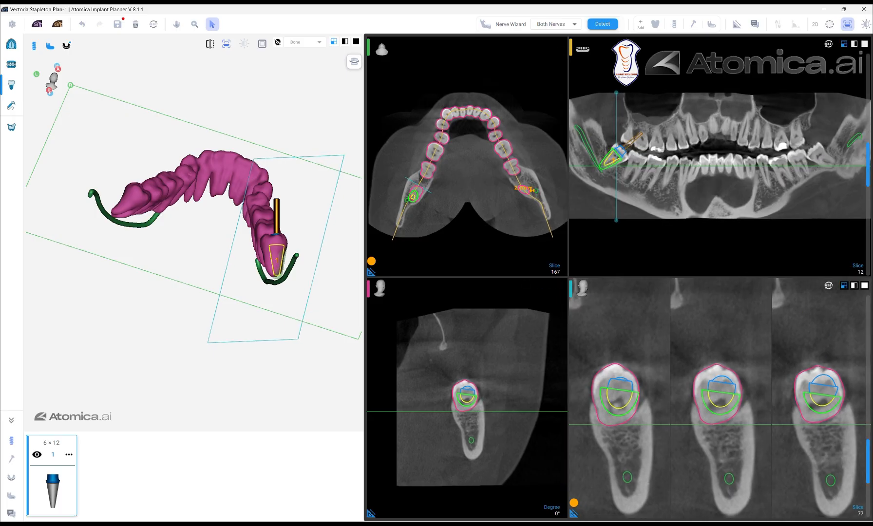
{"action": "mouse_move", "coordinate": [868, 458]}
{"action": "left_mouse_down"}
{"action": "mouse_move", "coordinate": [869, 448]}
{"action": "mouse_move", "coordinate": [871, 467]}
{"action": "left_mouse_up"}
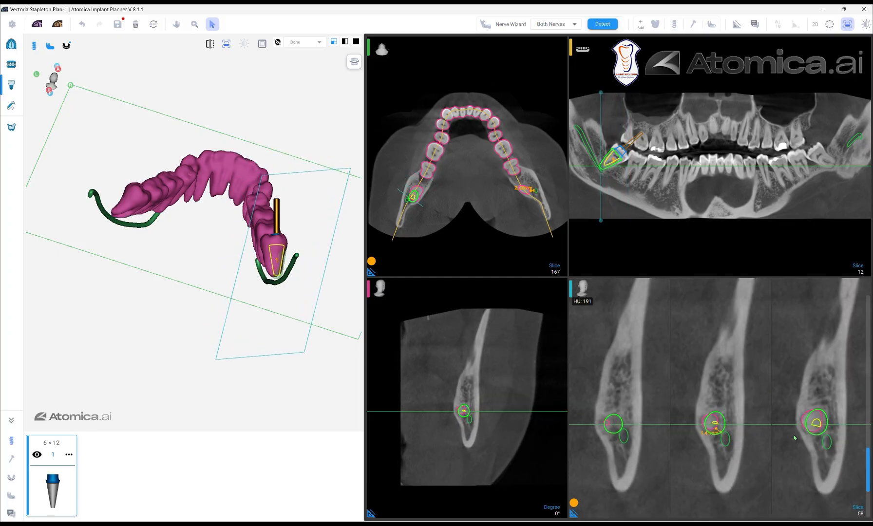
- Increase the length of the lower right third molar's implant to 13 mm
{"action": "left_click", "coordinate": [69, 456]}
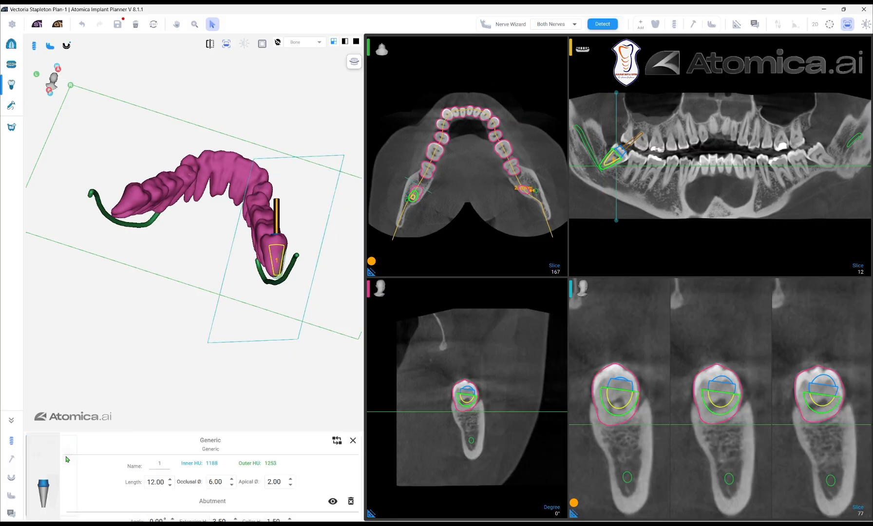
{"action": "left_click", "coordinate": [170, 481]}
{"action": "left_click", "coordinate": [170, 481]}
{"action": "left_click", "coordinate": [170, 480]}
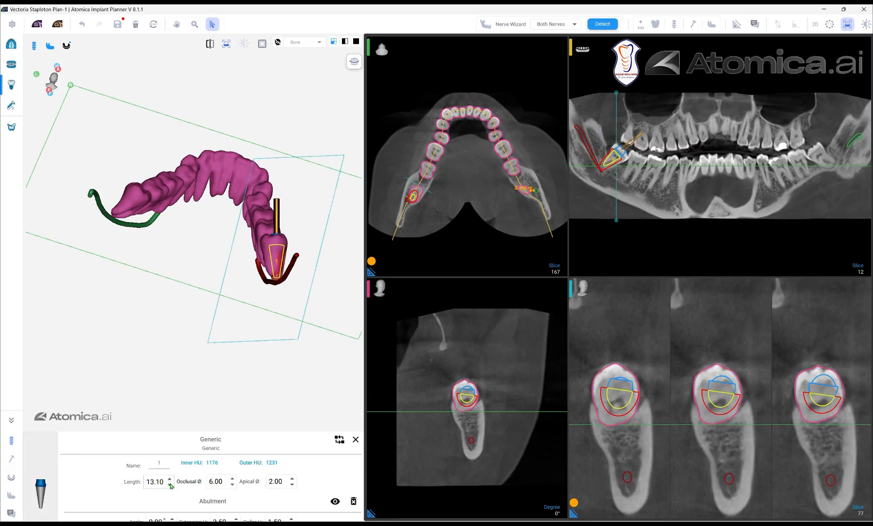
{"action": "left_click", "coordinate": [355, 441]}
- Add a Generic 6 × 9 implant at the lower left third molar and tilt it along the tooth's root
{"action": "left_click_drag", "start_coordinate": [308, 307], "coordinate": [269, 280]}
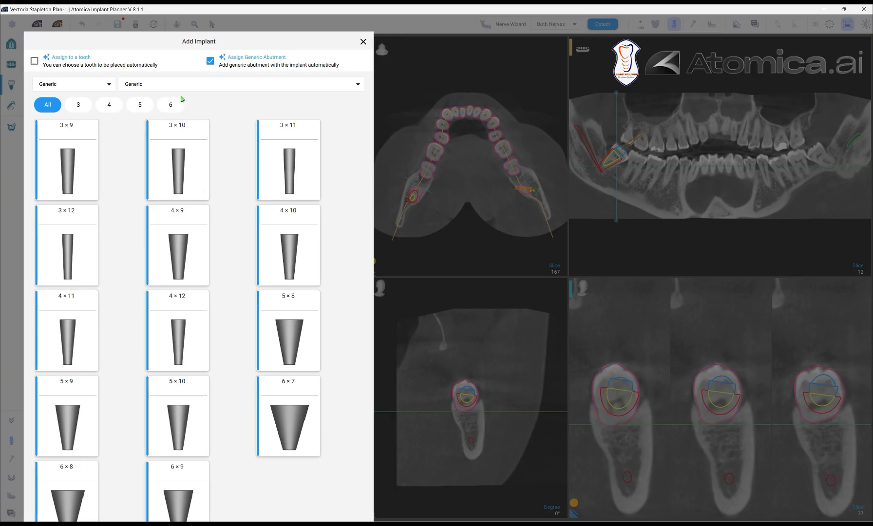
{"action": "left_click", "coordinate": [171, 105]}
{"action": "left_click", "coordinate": [281, 174]}
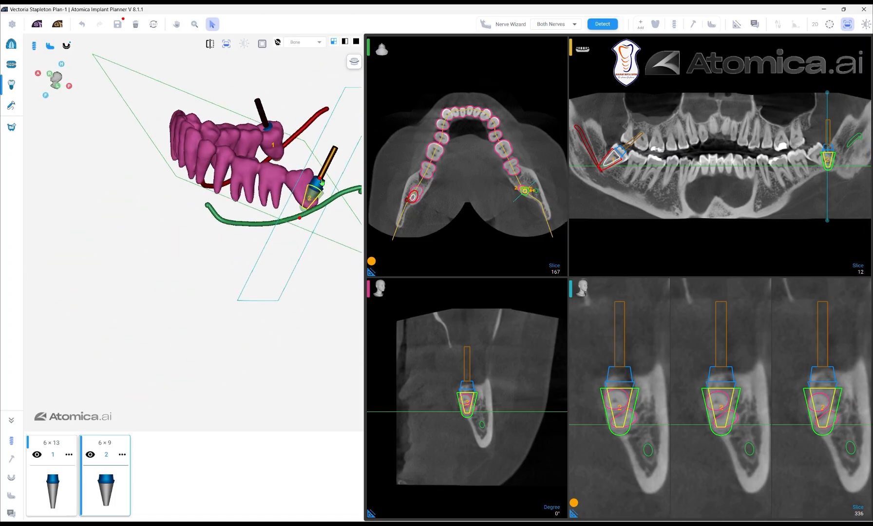
{"action": "left_click_drag", "start_coordinate": [321, 183], "coordinate": [296, 172]}
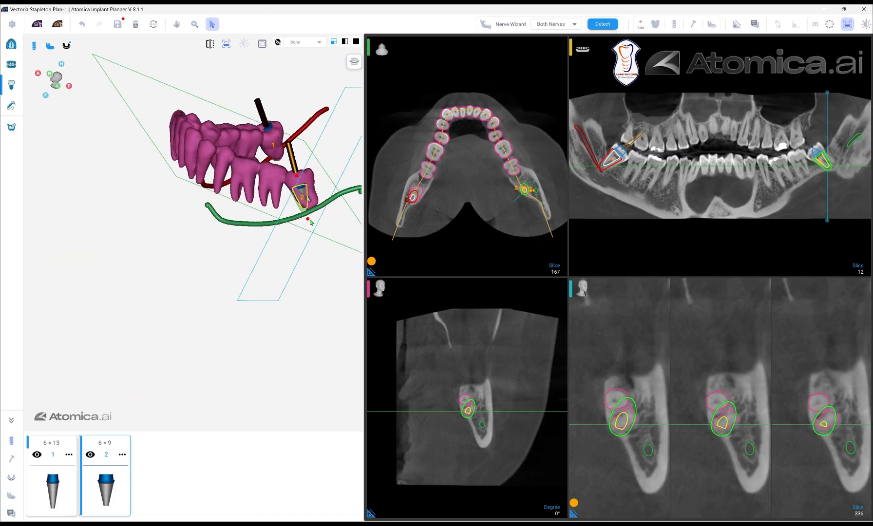
{"action": "left_click_drag", "start_coordinate": [311, 222], "coordinate": [305, 190]}
- Set the lower left implant's length to 9.8 mm and fine-tune its angle to follow the third molar's axis
{"action": "left_click", "coordinate": [122, 455]}
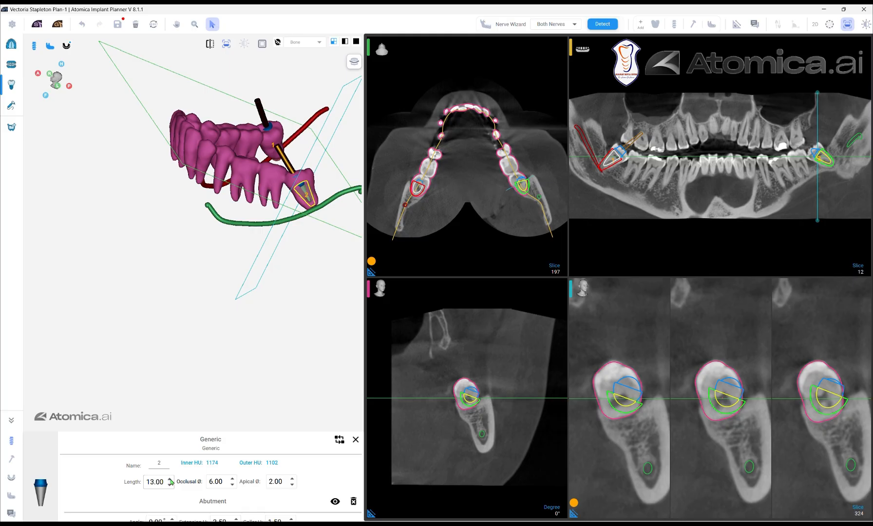
{"action": "left_click", "coordinate": [356, 440]}
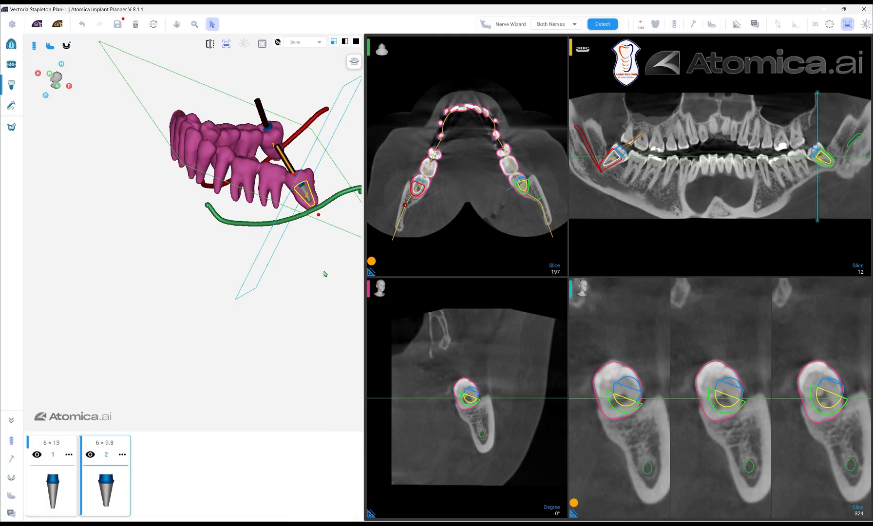
{"action": "left_click_drag", "start_coordinate": [321, 242], "coordinate": [291, 247]}
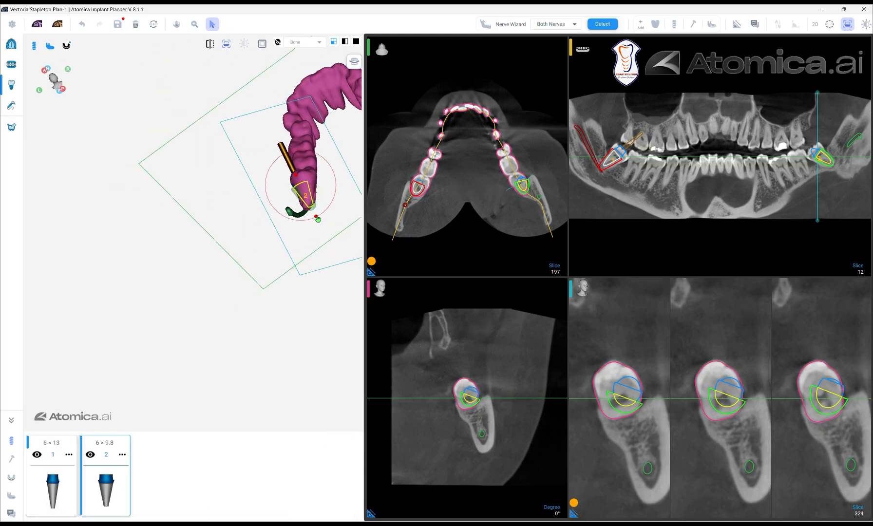
{"action": "left_click_drag", "start_coordinate": [297, 177], "coordinate": [302, 173]}
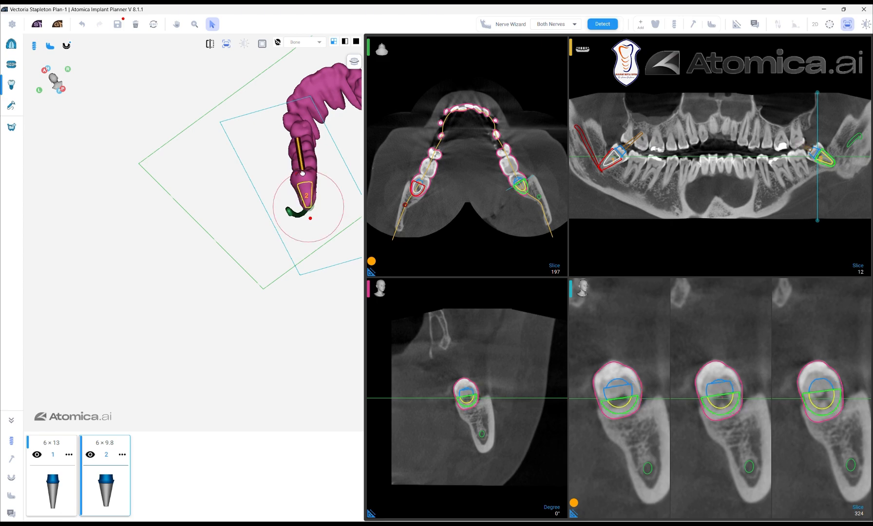
- Go to the surgical guide stage and generate a Full Report of the plan
{"action": "left_click_drag", "start_coordinate": [312, 231], "coordinate": [212, 253]}
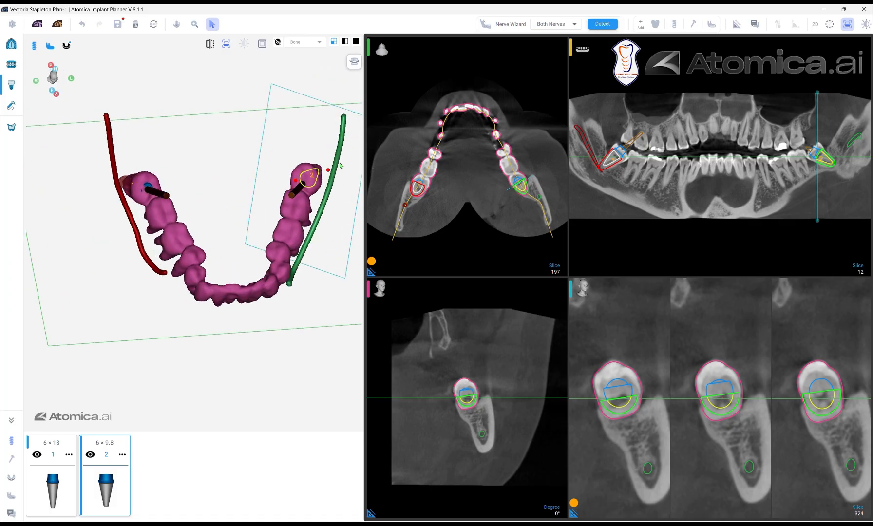
{"action": "left_click", "coordinate": [12, 106]}
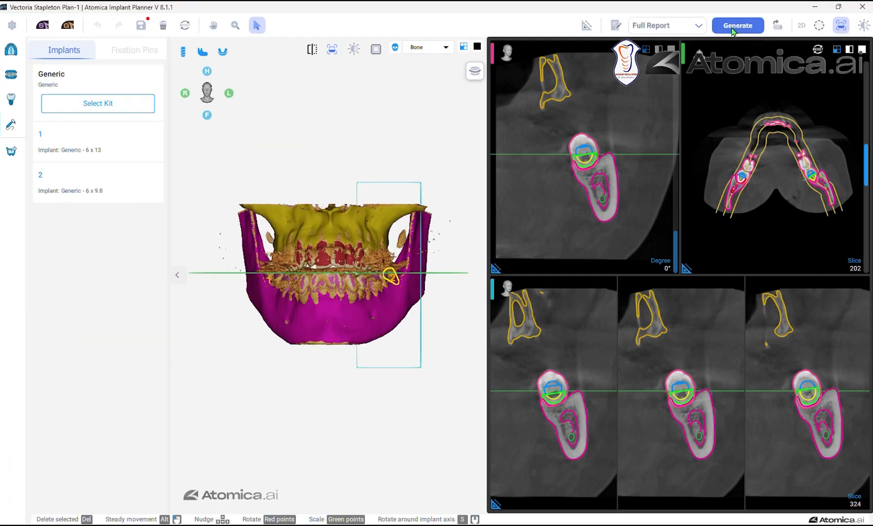
{"action": "left_click", "coordinate": [732, 30]}
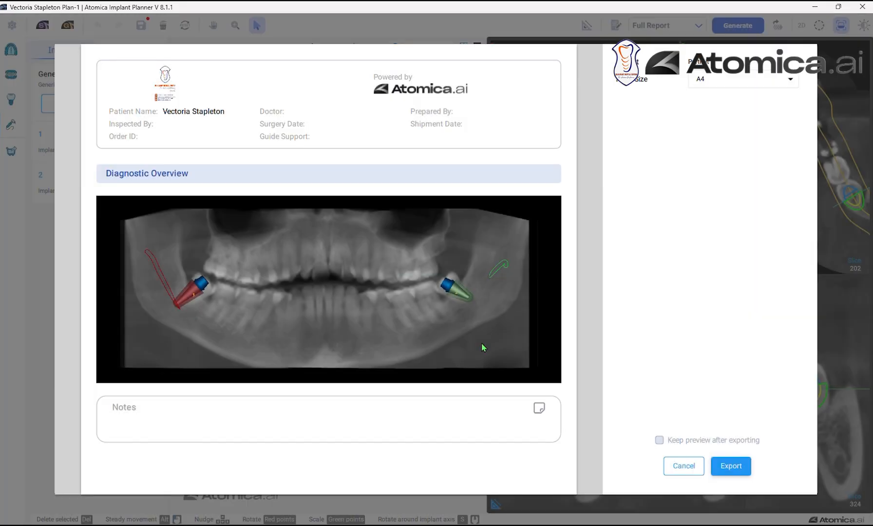
- Look through the report preview's 3D views, planned products and the pages for both implants
{"action": "scroll", "coordinate": [464, 265], "scroll_direction": "down", "scroll_amount": 15}
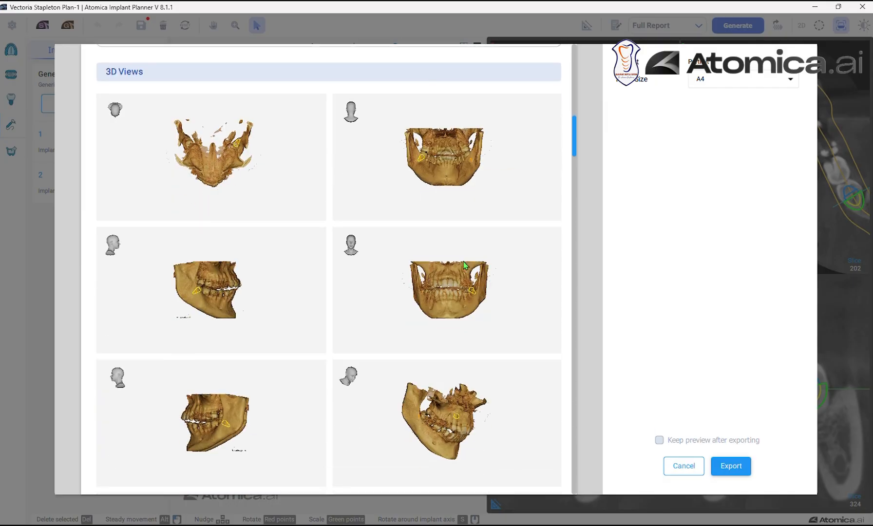
{"action": "scroll", "coordinate": [464, 265], "scroll_direction": "down", "scroll_amount": 12}
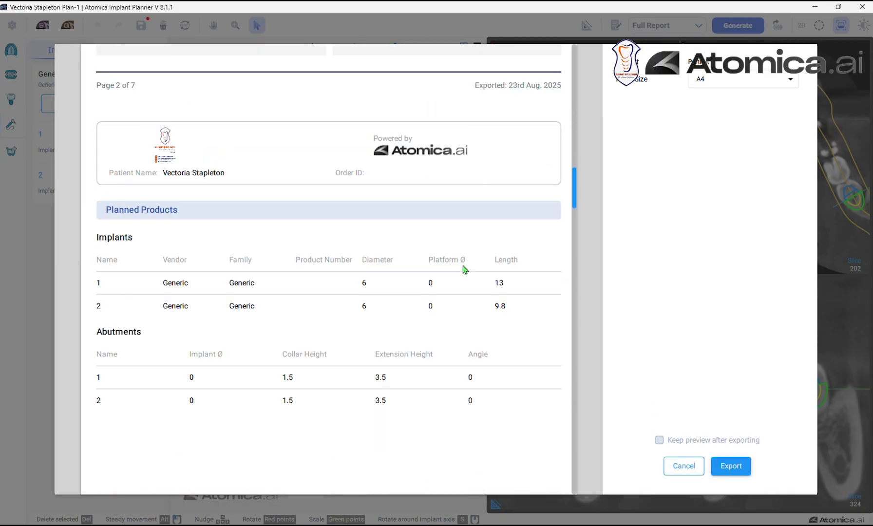
{"action": "scroll", "coordinate": [464, 270], "scroll_direction": "down", "scroll_amount": 12}
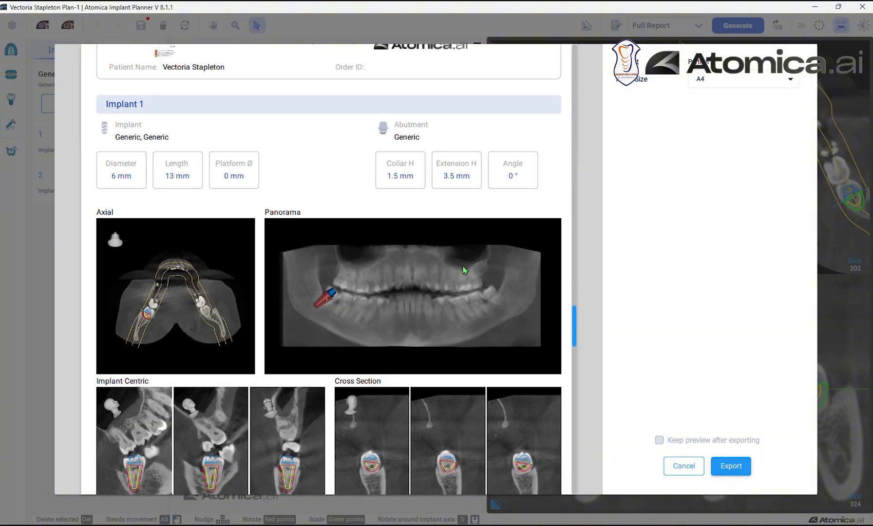
{"action": "scroll", "coordinate": [463, 270], "scroll_direction": "down", "scroll_amount": 10}
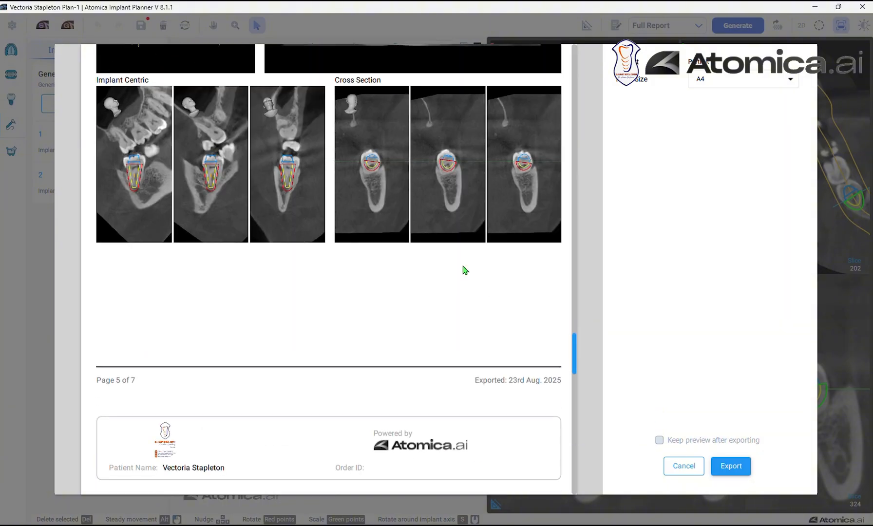
{"action": "scroll", "coordinate": [464, 270], "scroll_direction": "down", "scroll_amount": 12}
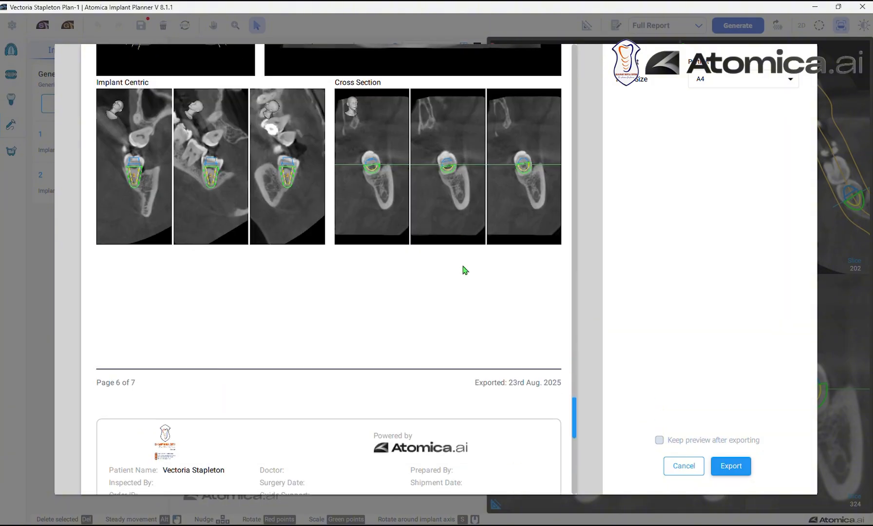
{"action": "scroll", "coordinate": [464, 270], "scroll_direction": "down", "scroll_amount": 10}
{"action": "scroll", "coordinate": [464, 271], "scroll_direction": "up", "scroll_amount": 20}
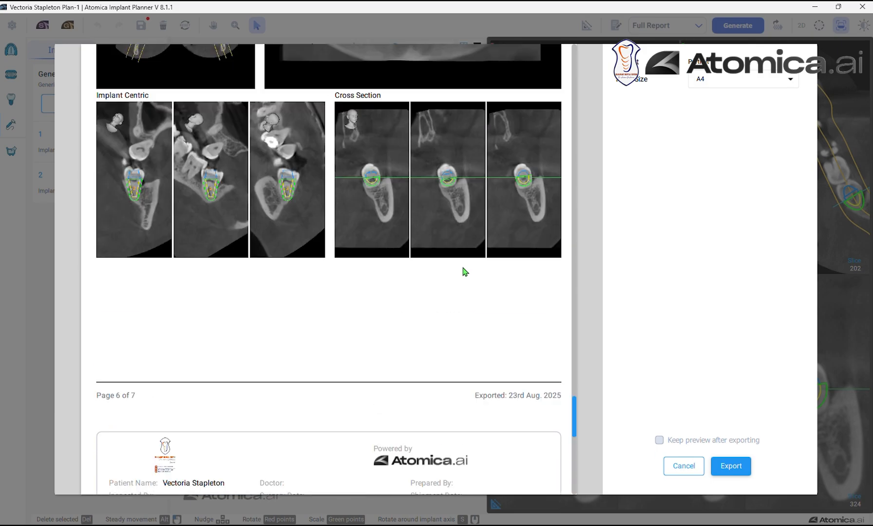
{"action": "scroll", "coordinate": [464, 271], "scroll_direction": "up", "scroll_amount": 20}
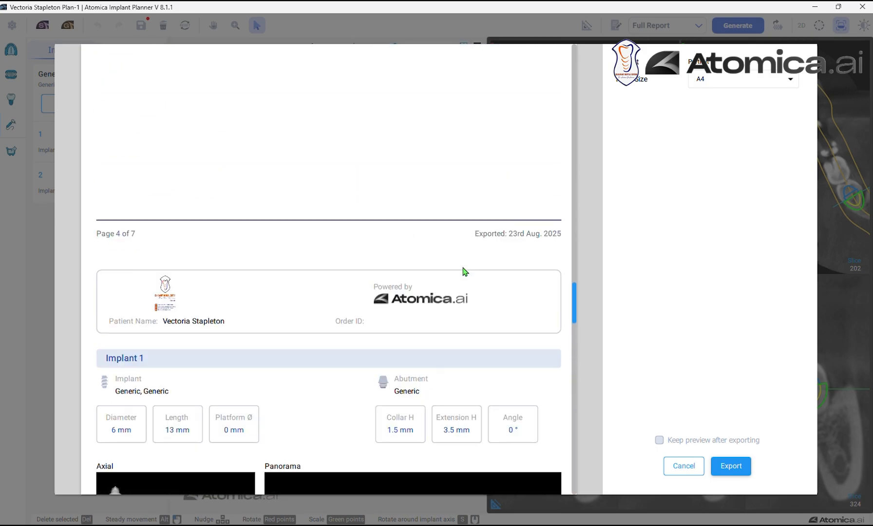
{"action": "scroll", "coordinate": [463, 272], "scroll_direction": "up", "scroll_amount": 15}
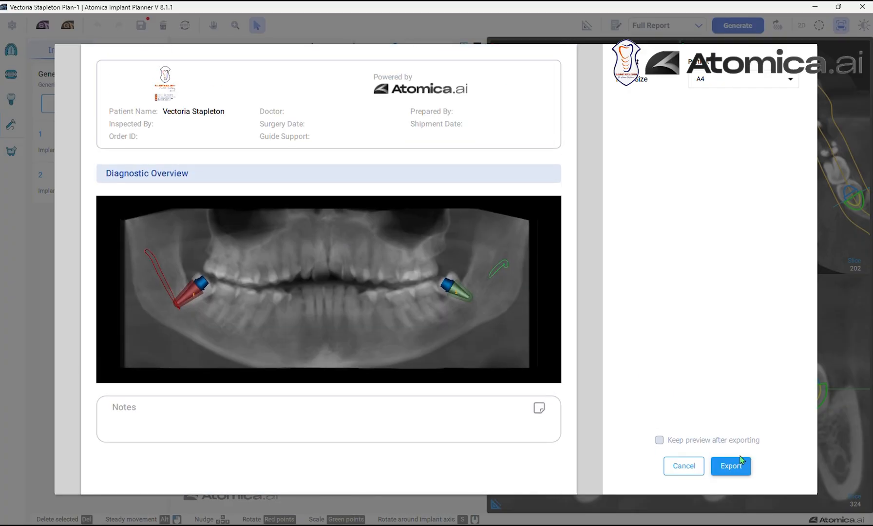
- Export the A4 report as a PDF in the patient's Downloads subfolder under the suggested name, replacing the existing file
{"action": "left_click", "coordinate": [731, 466]}
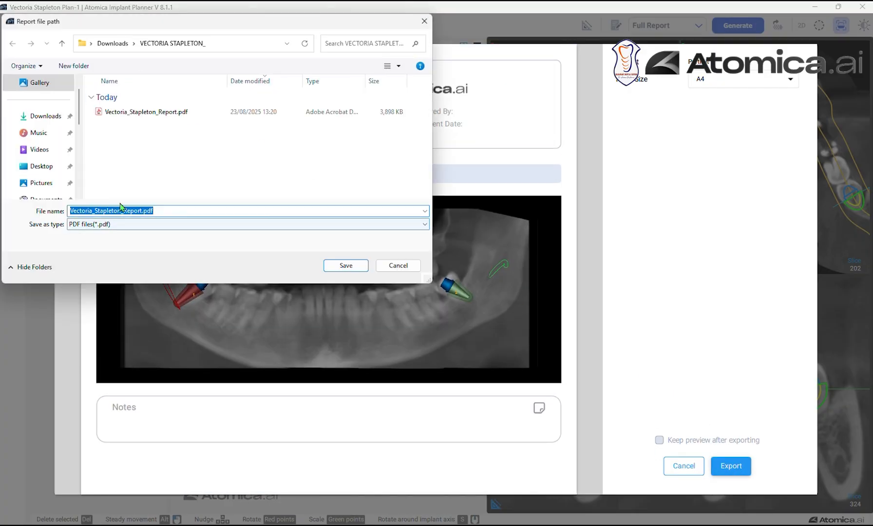
{"action": "left_click", "coordinate": [345, 265]}
{"action": "left_click", "coordinate": [499, 267]}
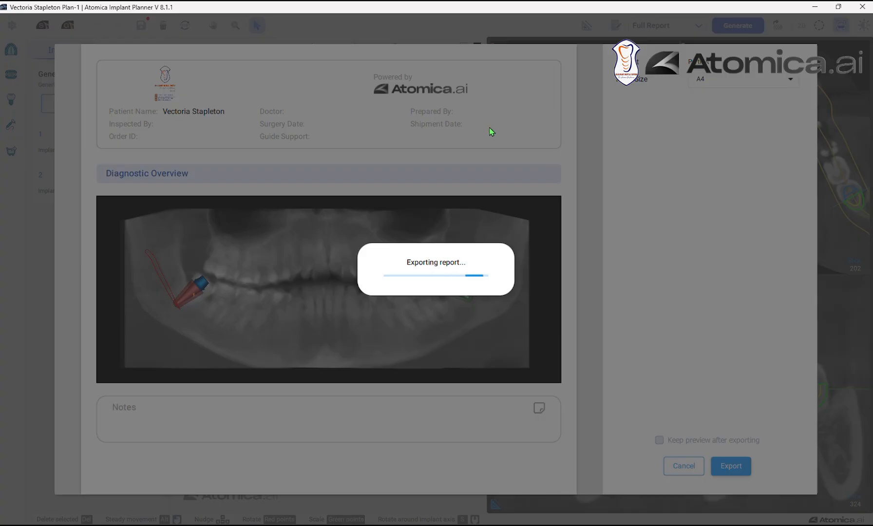